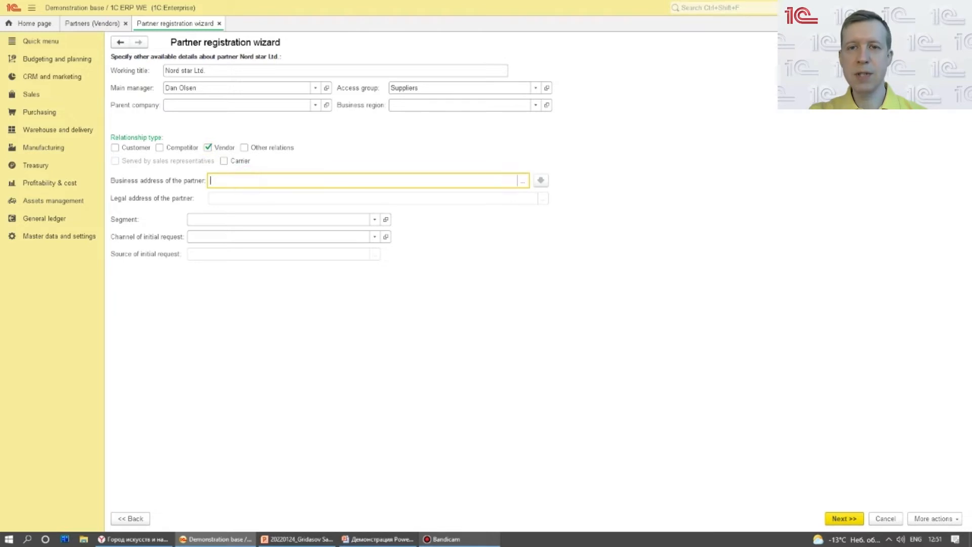
# Enter the partner's business address in the registration wizard and create the partner Nord star Ltd.
pyautogui.write('Av. del Professor López Piñero, 7, 46013 València, Valencia, Spain')
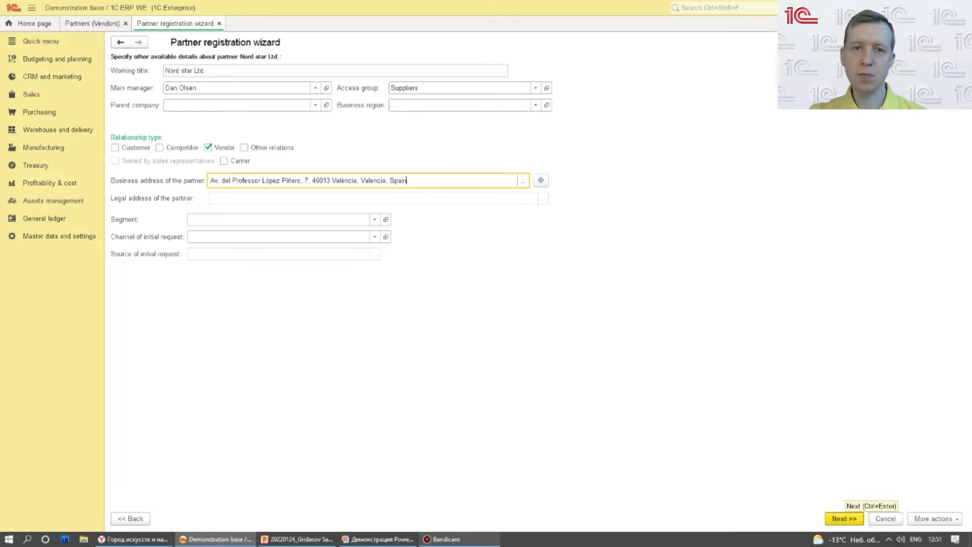
pyautogui.click(844, 518)
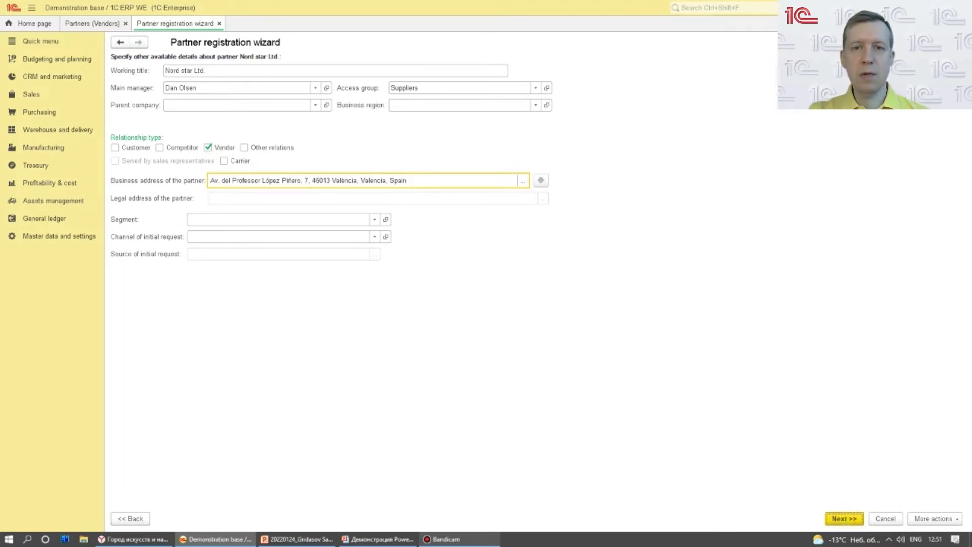
pyautogui.click(844, 518)
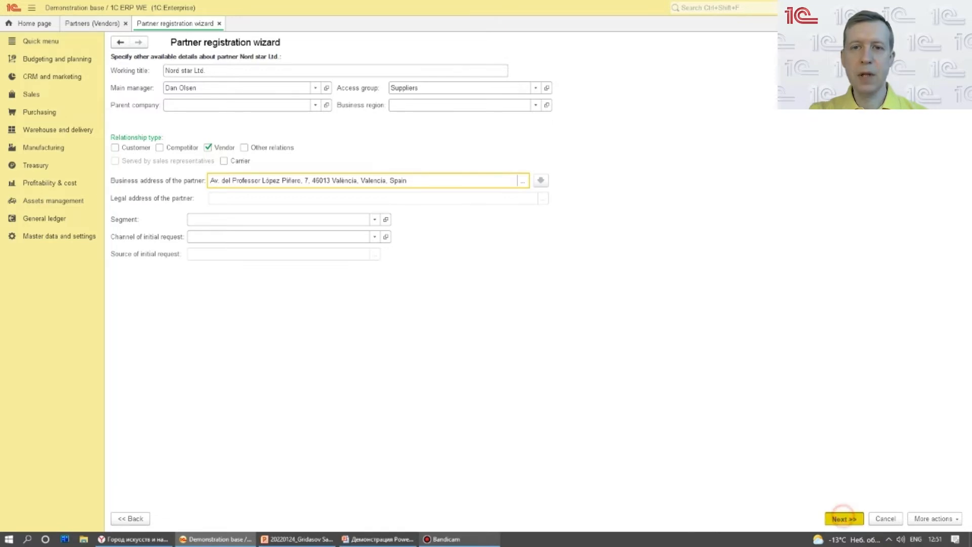
pyautogui.click(845, 519)
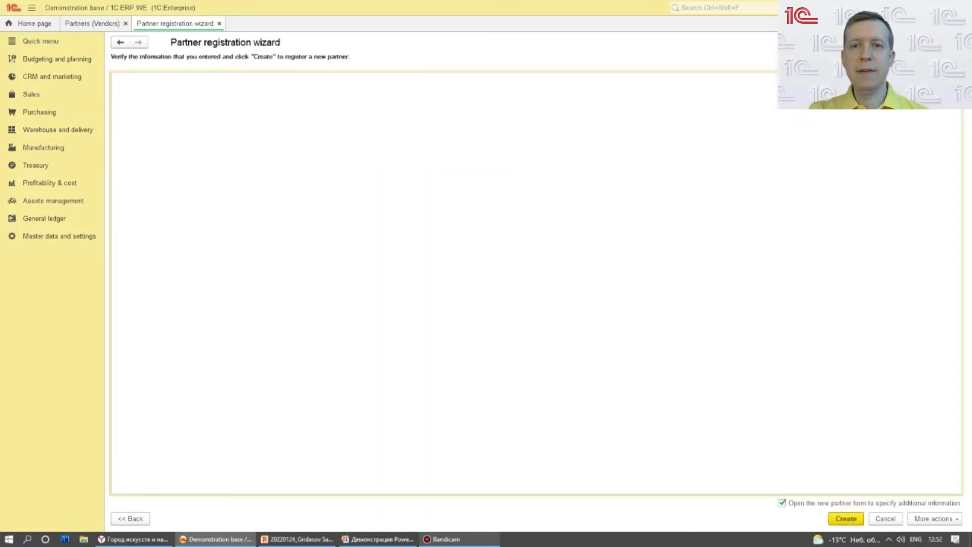
pyautogui.click(845, 518)
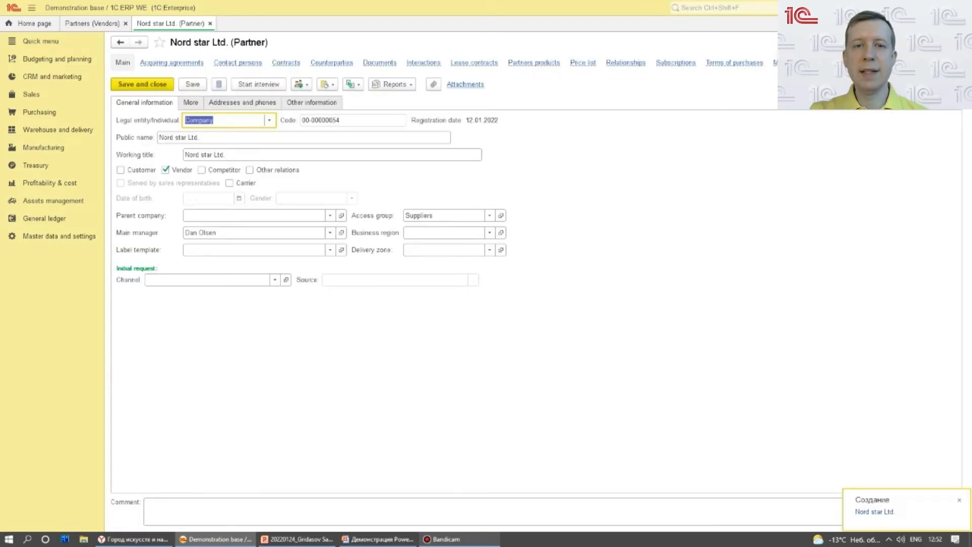
# Start a new legal entity counterparty for Nord star Ltd. with SPAIN as country of residence and fill in its registration number.
pyautogui.click(331, 62)
pyautogui.click(124, 98)
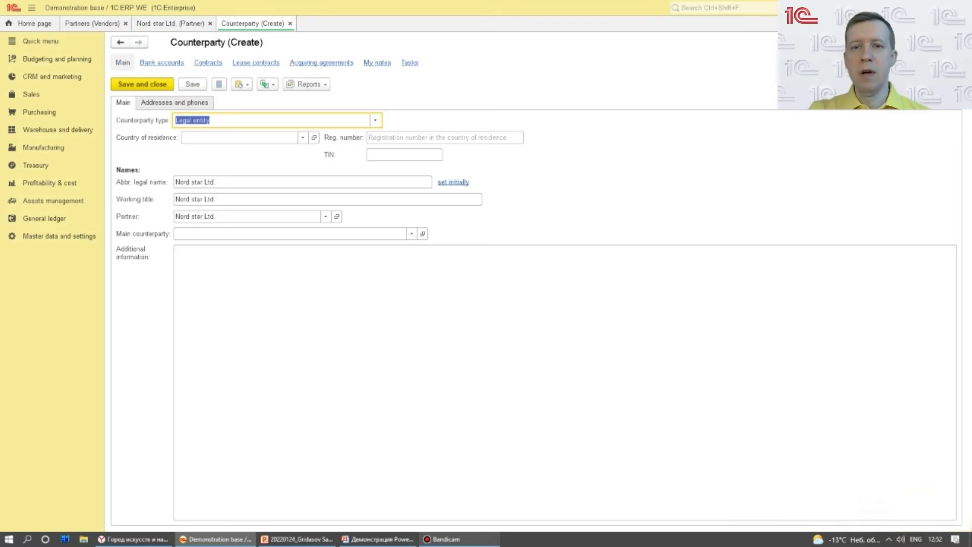
pyautogui.click(284, 135)
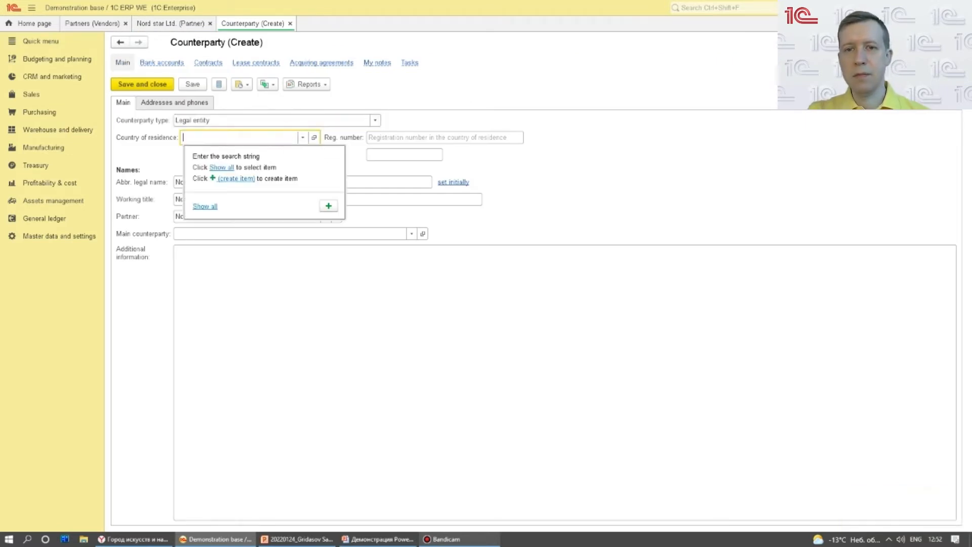
pyautogui.write('spa')
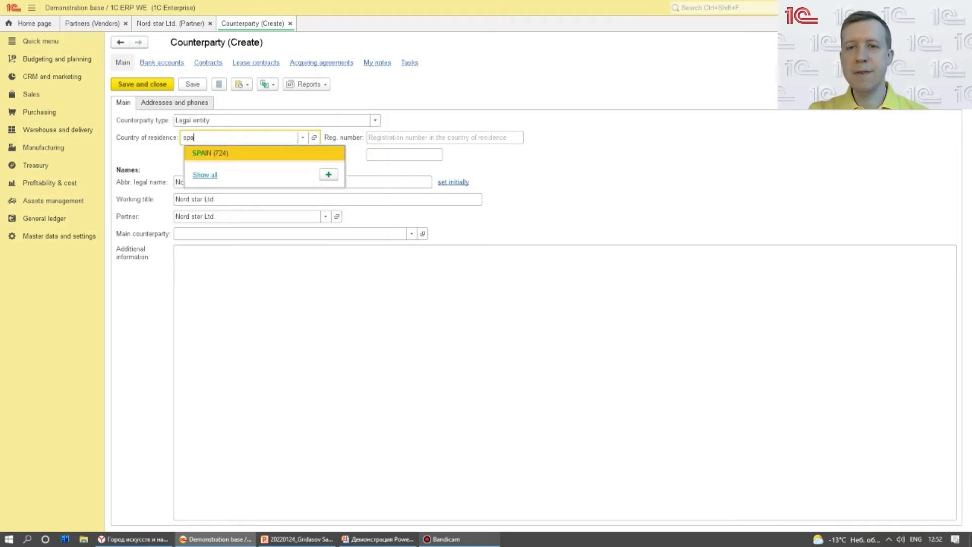
pyautogui.click(254, 149)
pyautogui.click(444, 137)
pyautogui.write('1234568')
pyautogui.click(273, 182)
pyautogui.click(256, 200)
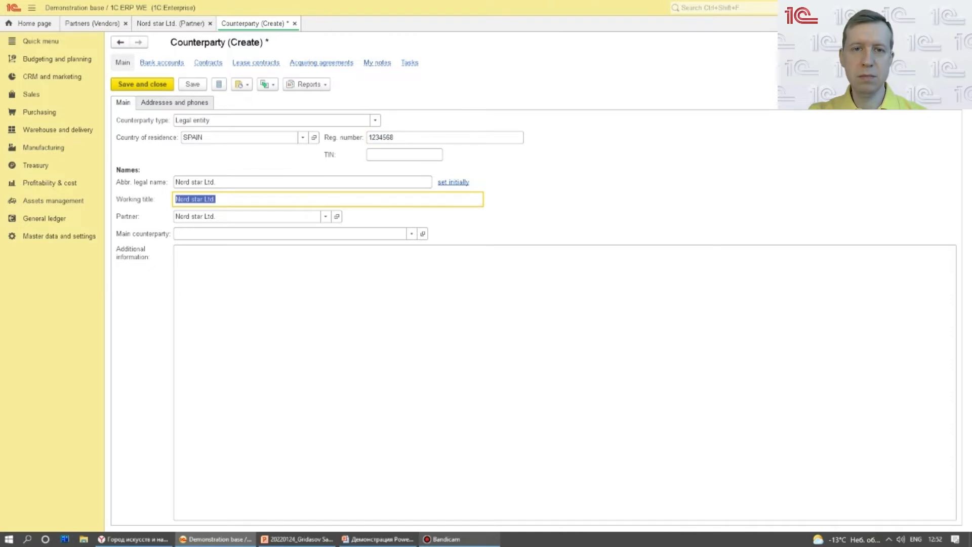
pyautogui.click(226, 313)
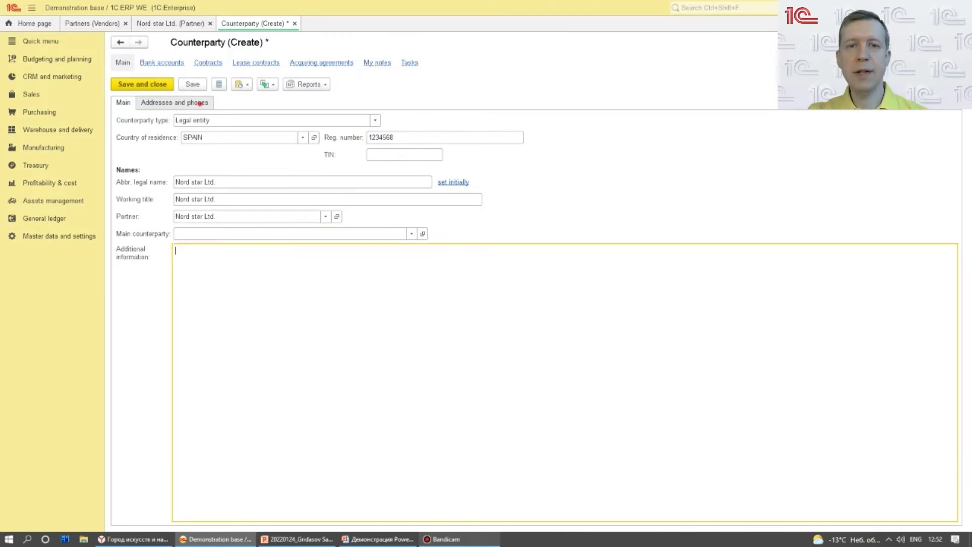
# Fill in the counterparty's physical address, then save and close the counterparty.
pyautogui.click(201, 104)
pyautogui.write('Av. del Professor López Piñero, 7, 46013 València, Valencia, Spain')
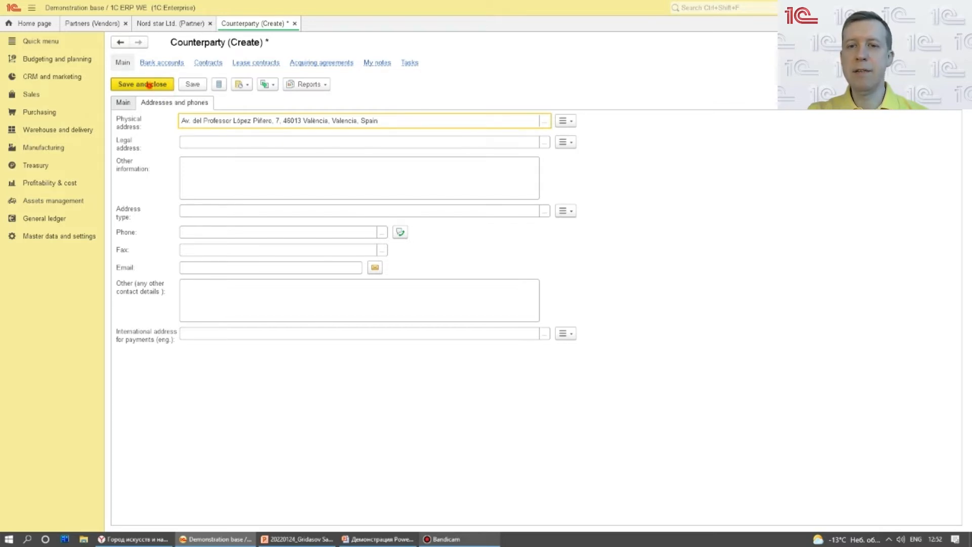
pyautogui.click(148, 85)
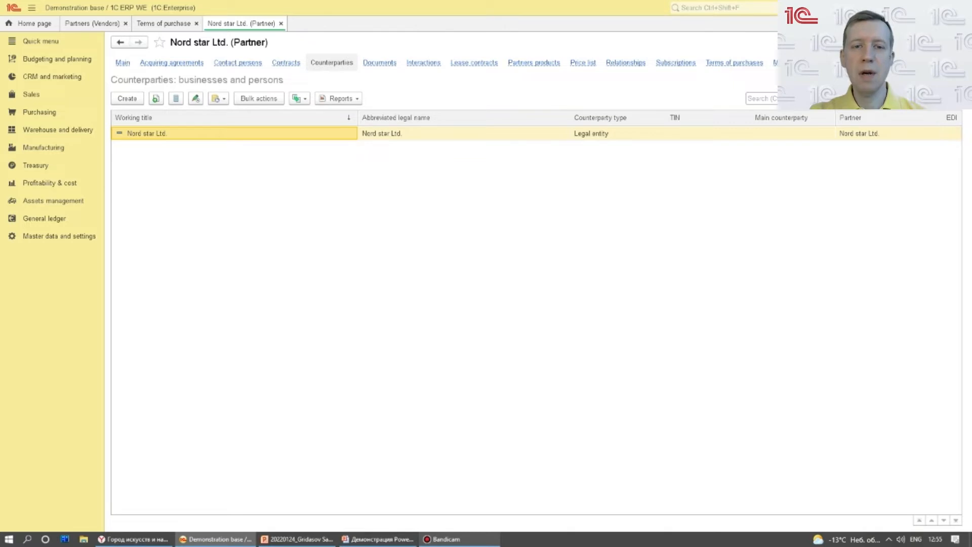
# Start new terms of purchase for Nord star Ltd. with the description "General terms".
pyautogui.click(742, 63)
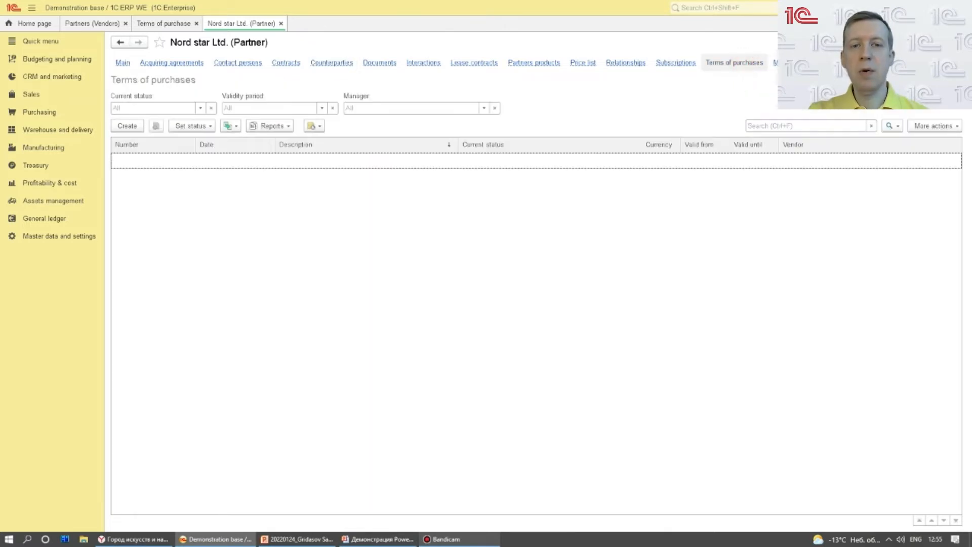
pyautogui.click(127, 126)
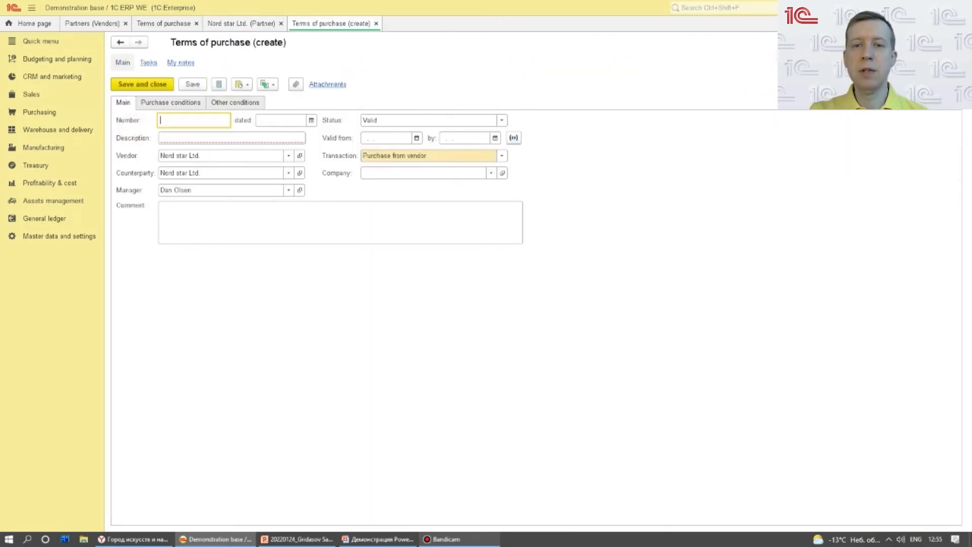
pyautogui.click(183, 138)
pyautogui.write('General terms')
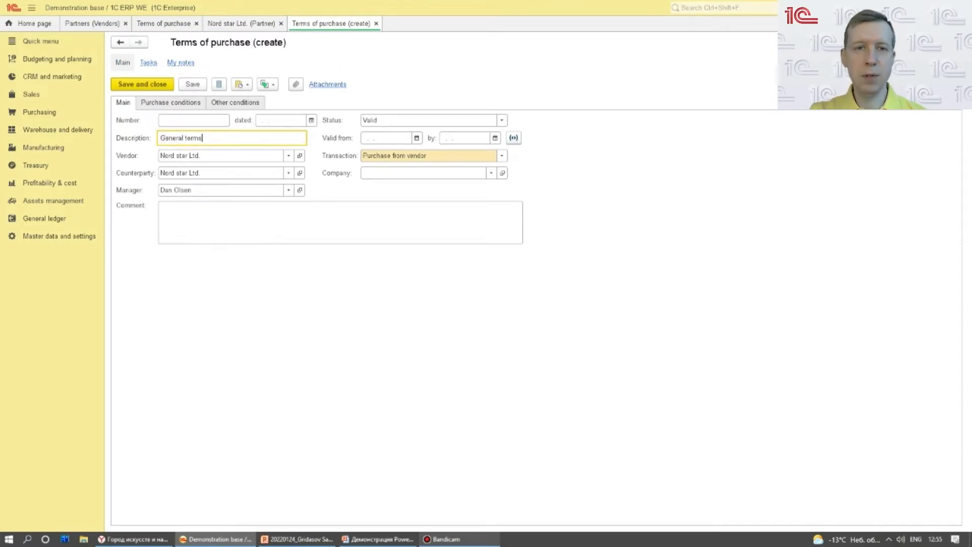
# Add a payment step to the purchase conditions: Prepayment (before shipment), period 5 days, 100% of payment.
pyautogui.click(170, 103)
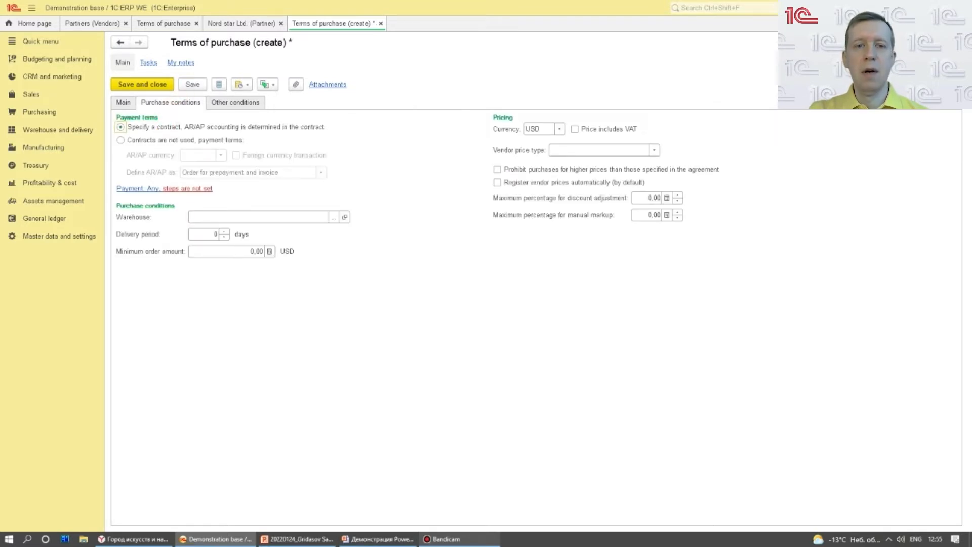
pyautogui.click(165, 189)
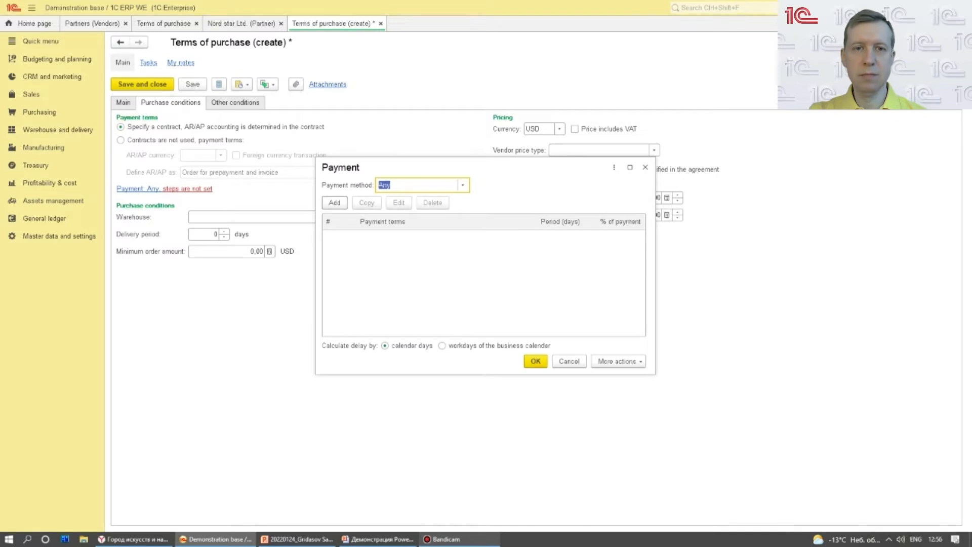
pyautogui.click(335, 202)
pyautogui.click(415, 268)
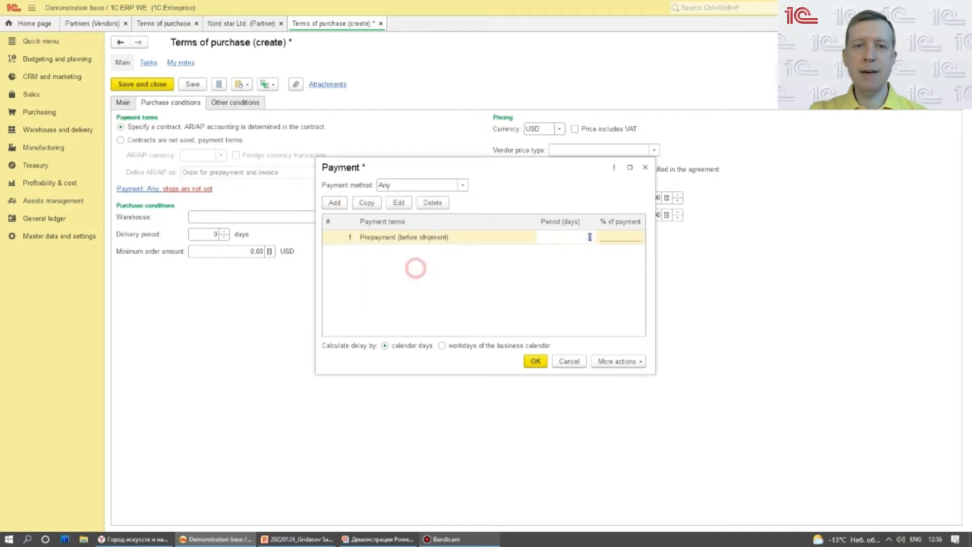
pyautogui.write('5')
pyautogui.press('Tab')
pyautogui.write('100')
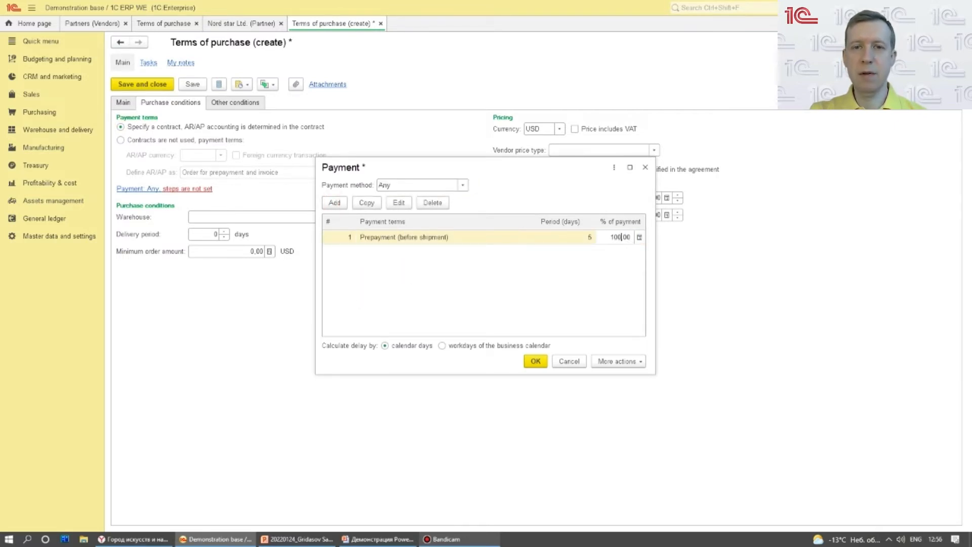
pyautogui.press('Return')
pyautogui.press('Escape')
pyautogui.press('Escape')
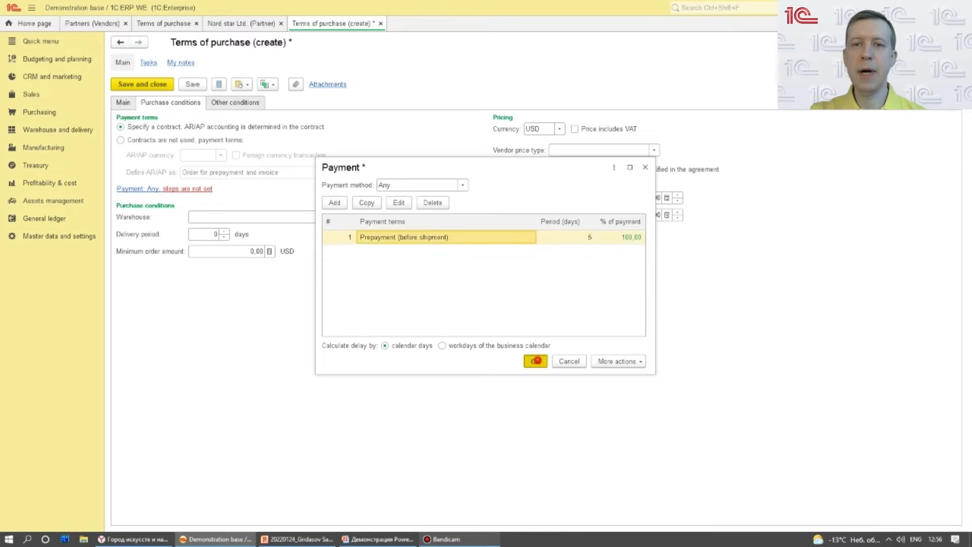
pyautogui.click(537, 361)
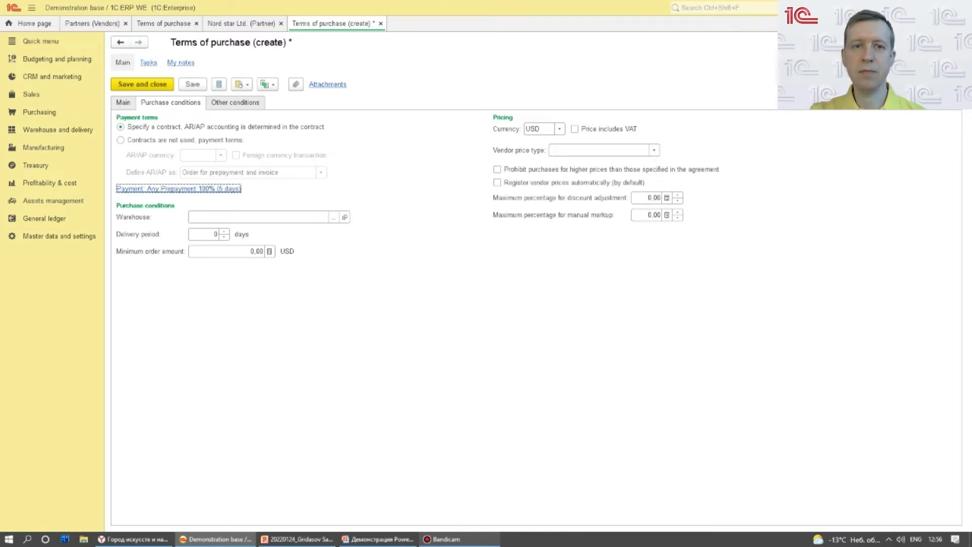
# Set the warehouse to Central warehouse and the vendor price type to Nord star price, then save and close the terms.
pyautogui.click(258, 216)
pyautogui.write('cen')
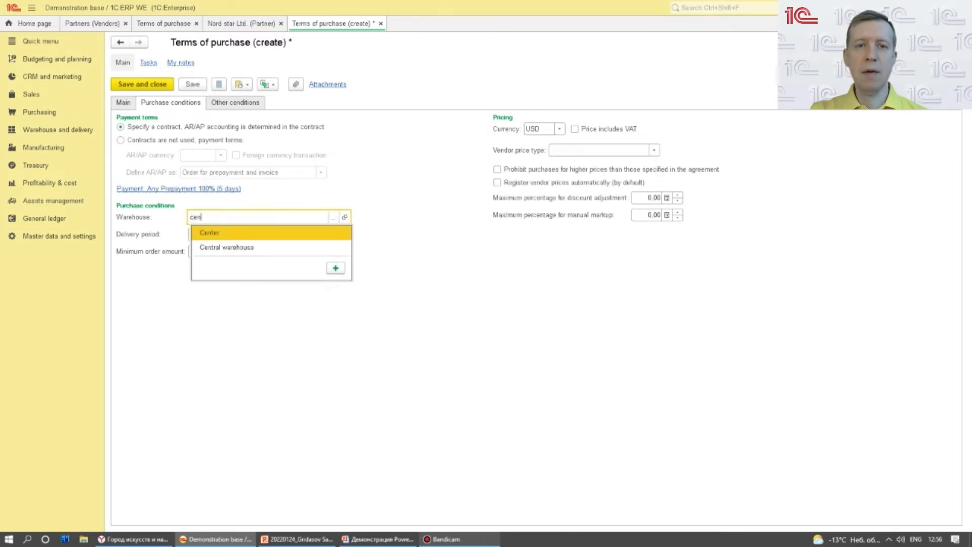
pyautogui.click(256, 247)
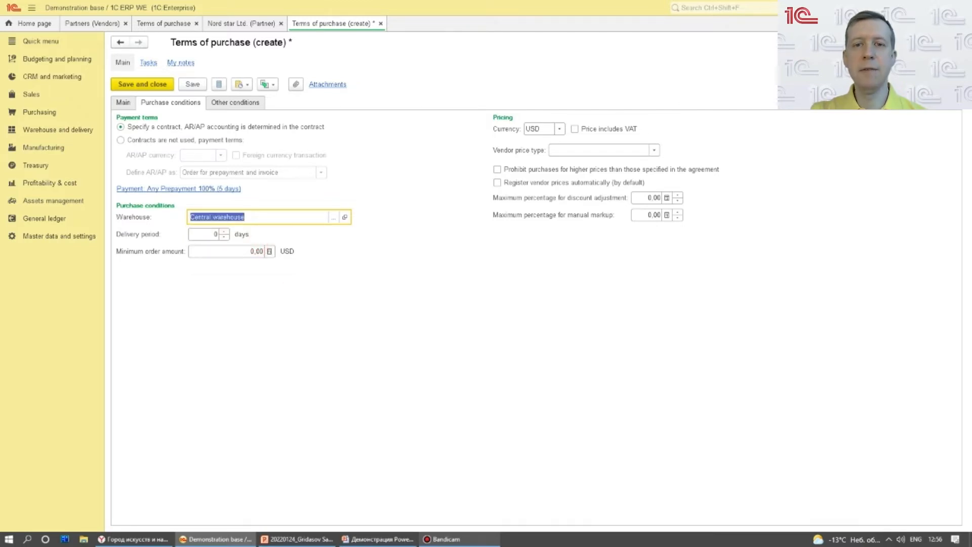
pyautogui.click(582, 150)
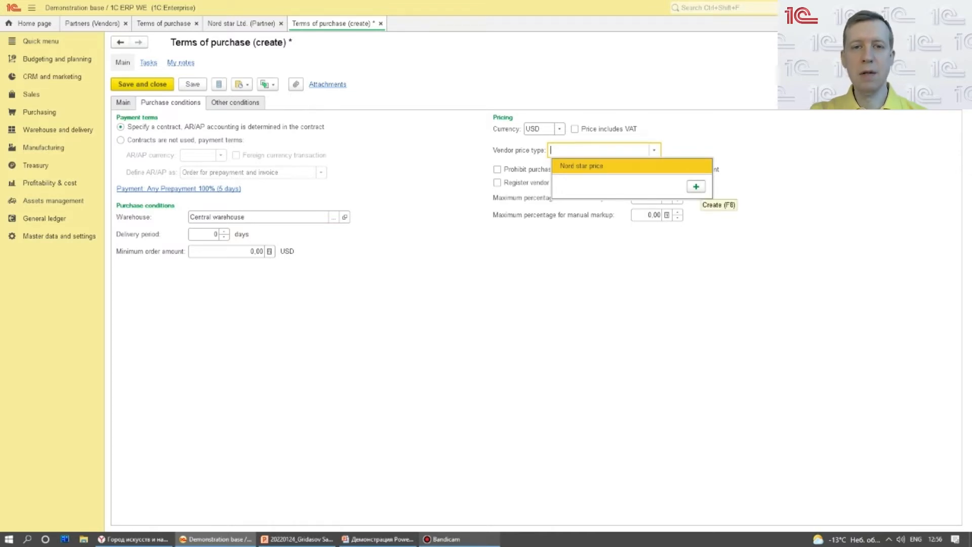
pyautogui.click(656, 165)
pyautogui.click(364, 323)
pyautogui.click(150, 83)
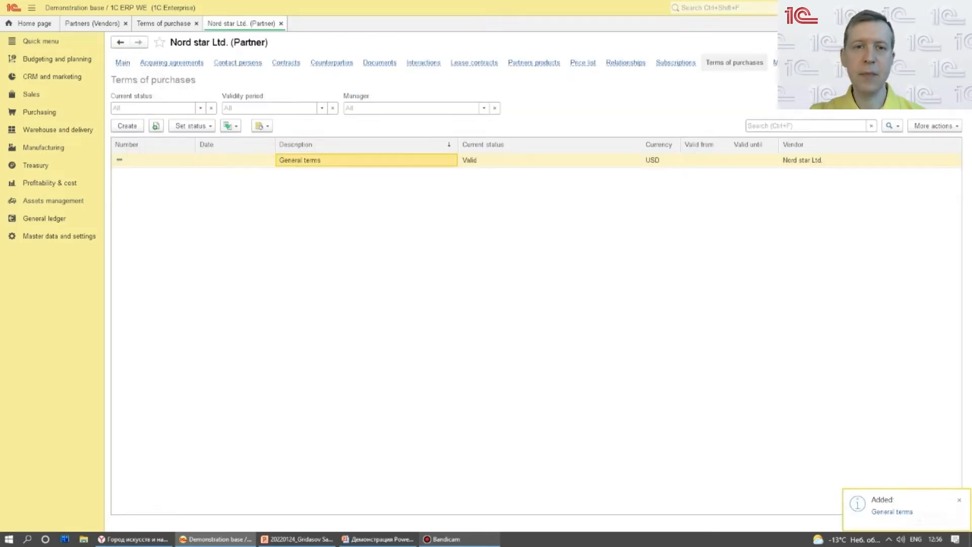
# Start a new purchase contract with Nord star Ltd., number 101, dated 10.01.2022, with Trading house as the company.
pyautogui.click(286, 62)
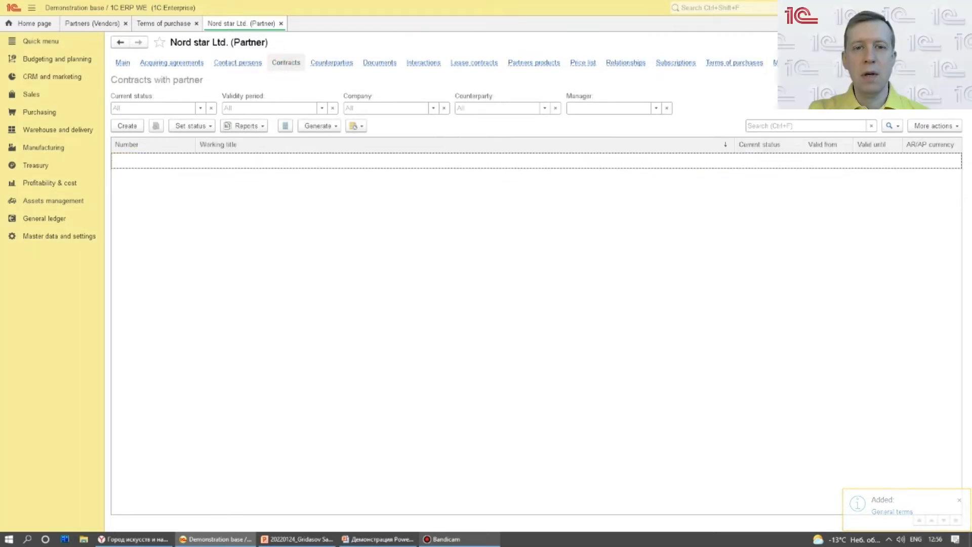
pyautogui.click(127, 126)
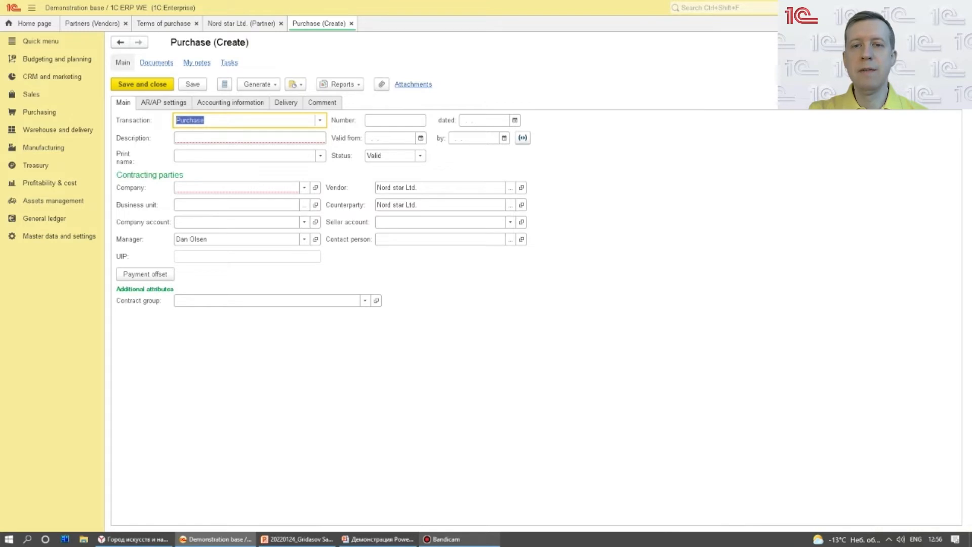
pyautogui.click(373, 120)
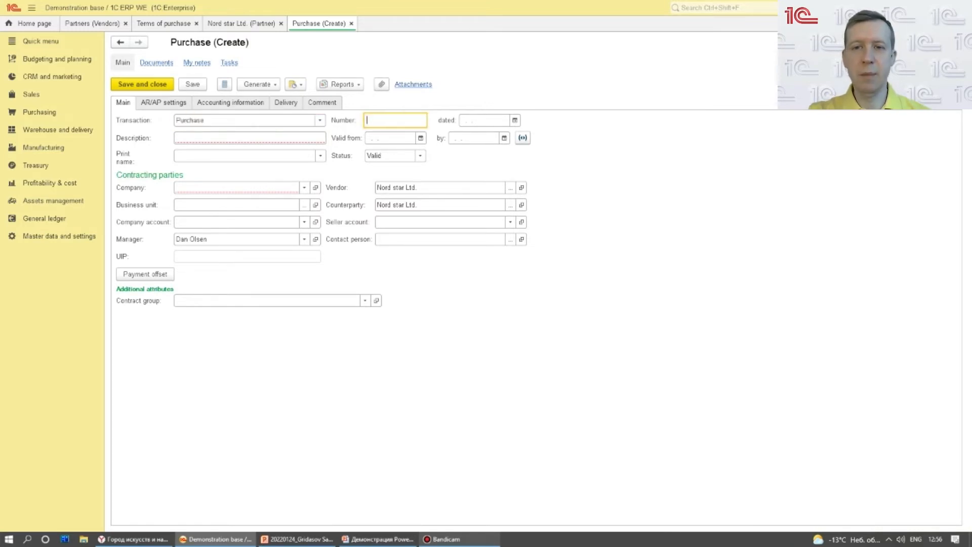
pyautogui.write('101')
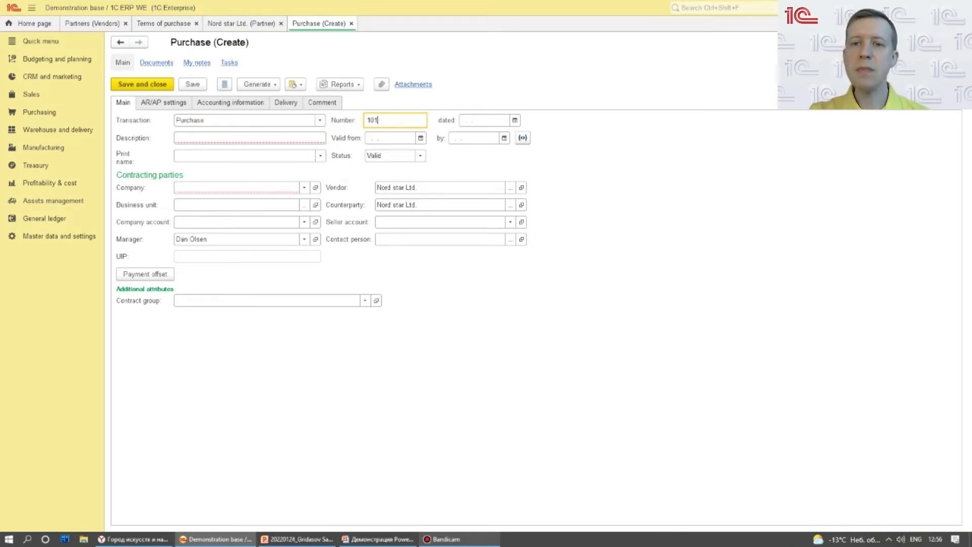
pyautogui.press('Tab')
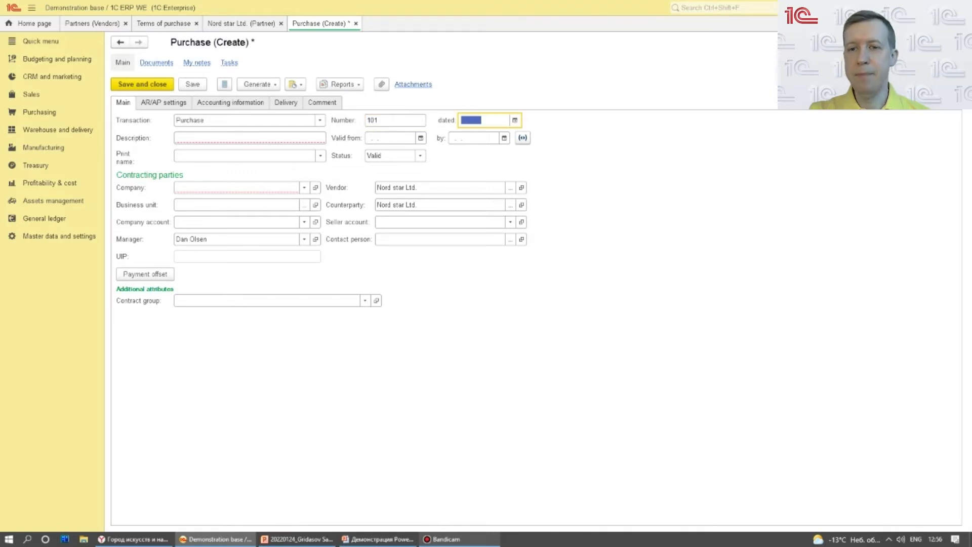
pyautogui.write('1001')
pyautogui.press('Tab')
pyautogui.click(258, 191)
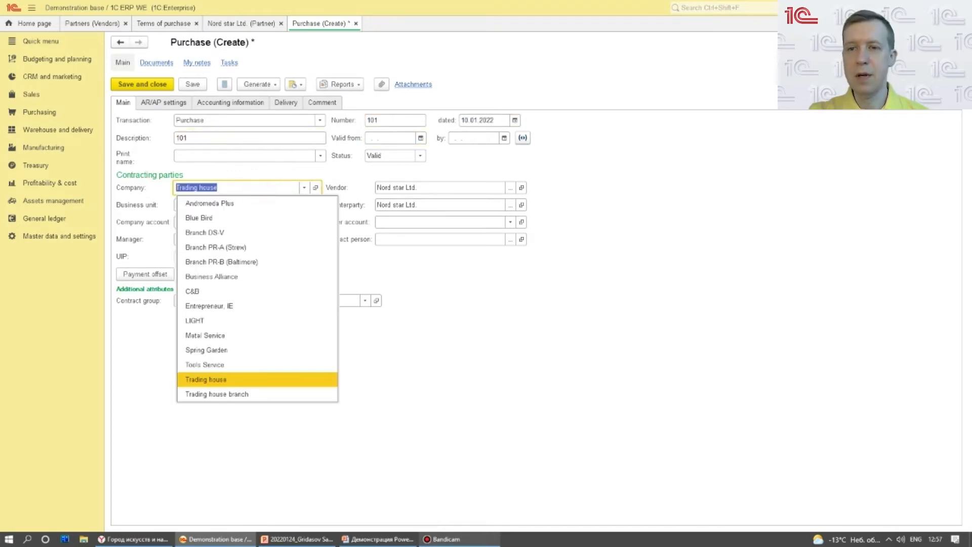
pyautogui.press('Escape')
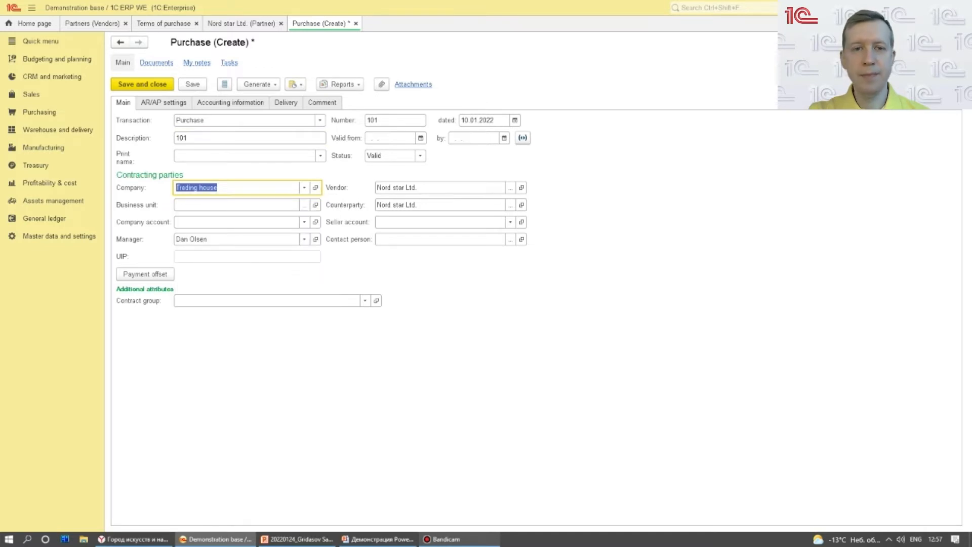
# Check the contract's AR/AP settings and accounting information, then save and close the contract.
pyautogui.click(151, 103)
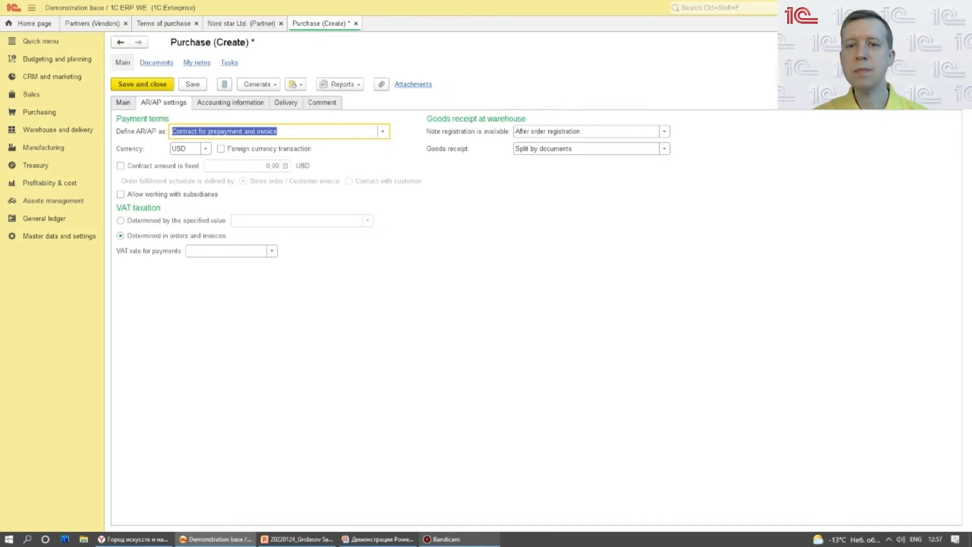
pyautogui.click(472, 162)
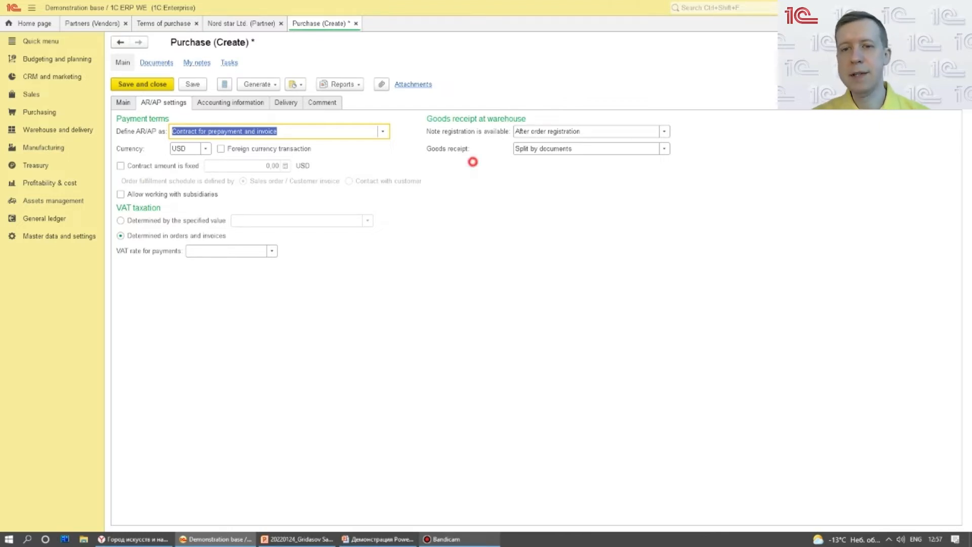
pyautogui.click(230, 102)
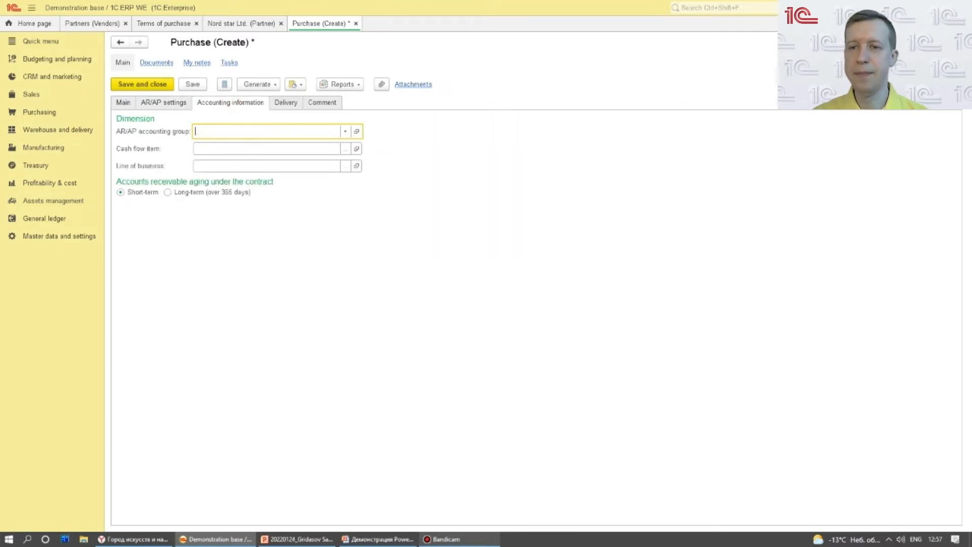
pyautogui.click(146, 86)
pyautogui.click(150, 84)
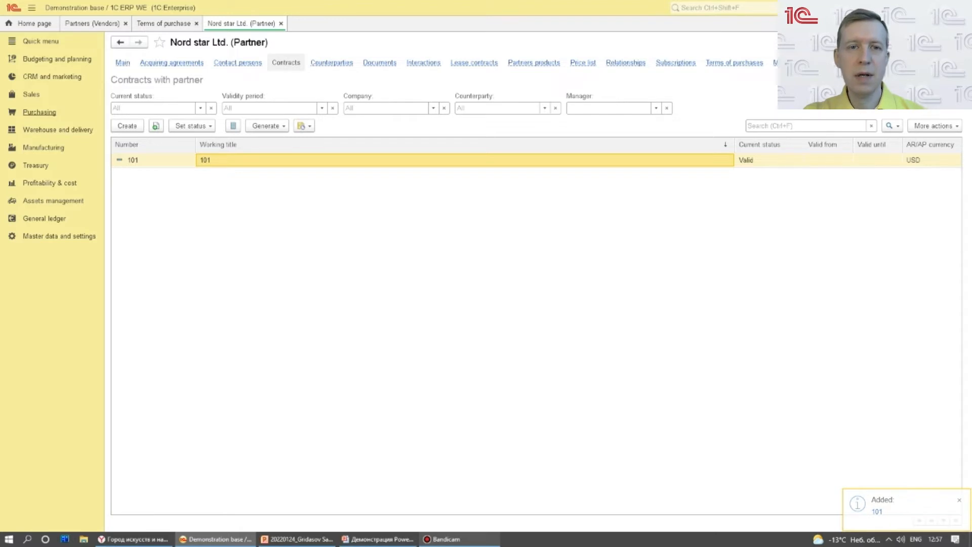
# Create a new purchase order with Nord star Ltd. as the vendor.
pyautogui.click(40, 112)
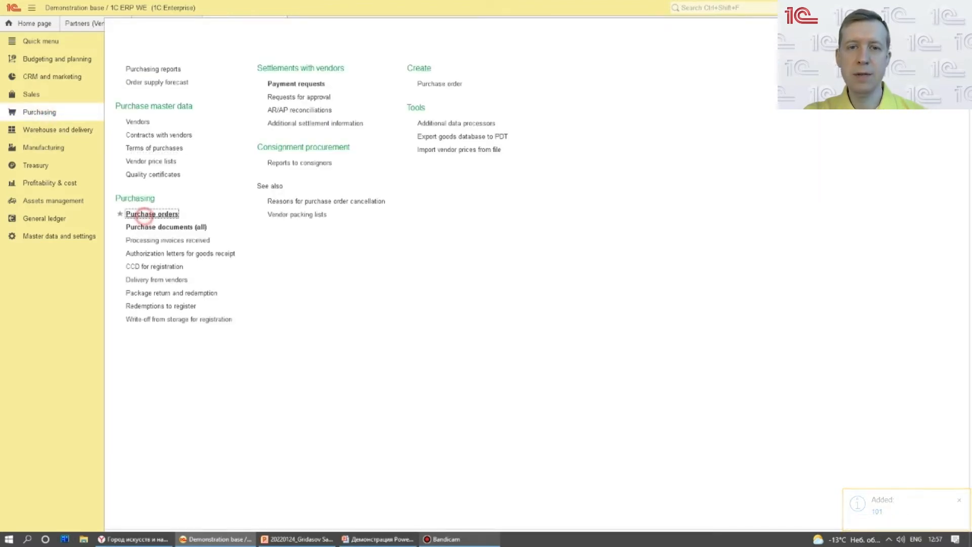
pyautogui.click(147, 213)
pyautogui.click(136, 87)
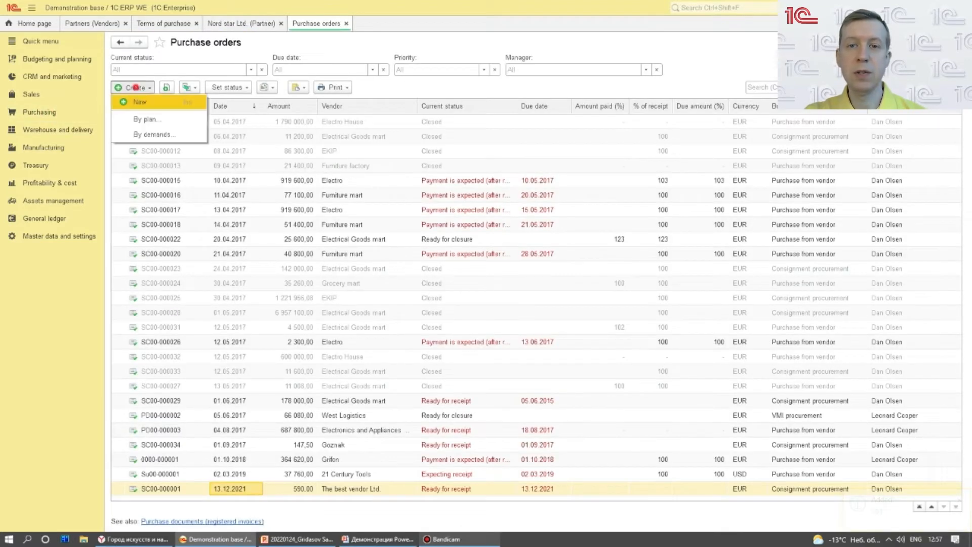
pyautogui.click(140, 102)
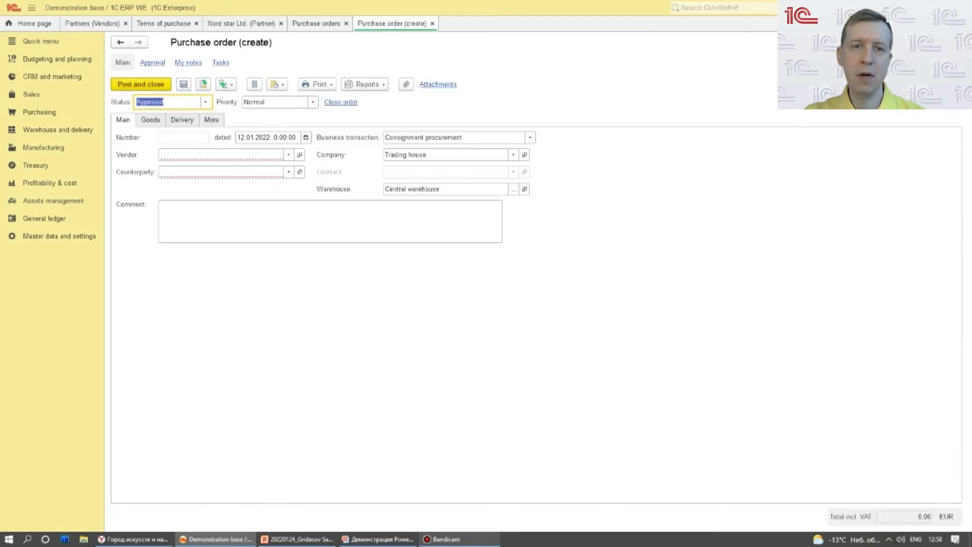
pyautogui.click(178, 155)
pyautogui.write('nord')
pyautogui.press('Return')
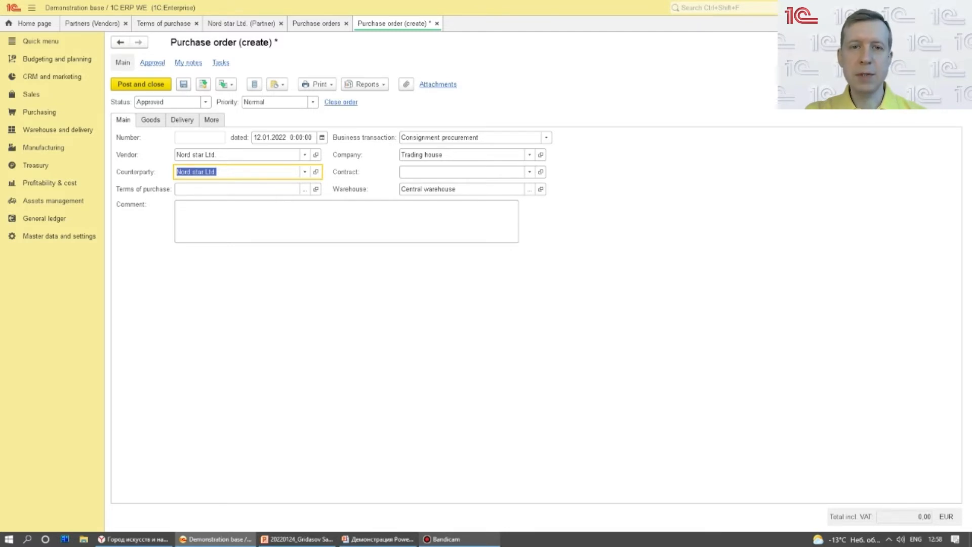
# Add Men's shoes, leather (41, White, 5, faux leather) to the order's goods, with quantity 10 and price 50.
pyautogui.click(152, 120)
pyautogui.click(129, 138)
pyautogui.click(324, 172)
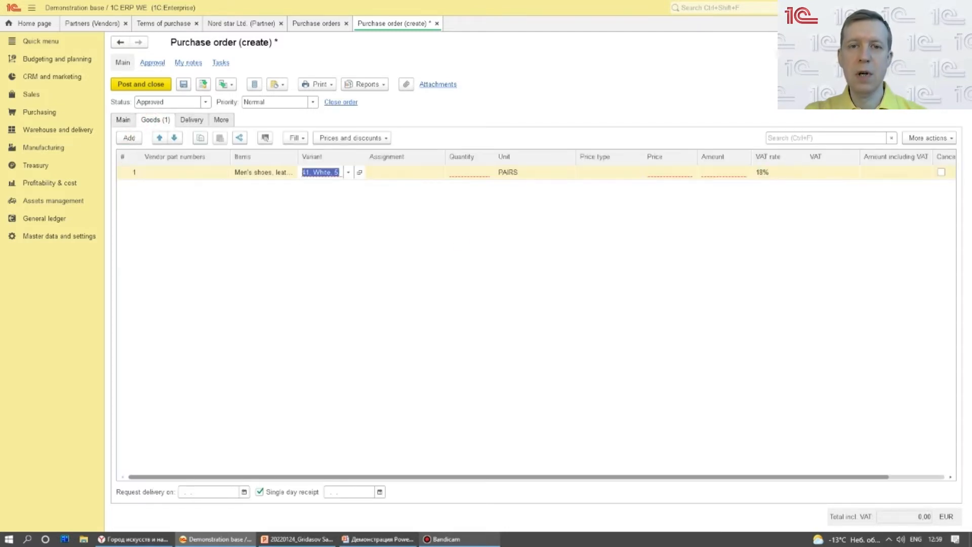
pyautogui.press('Return')
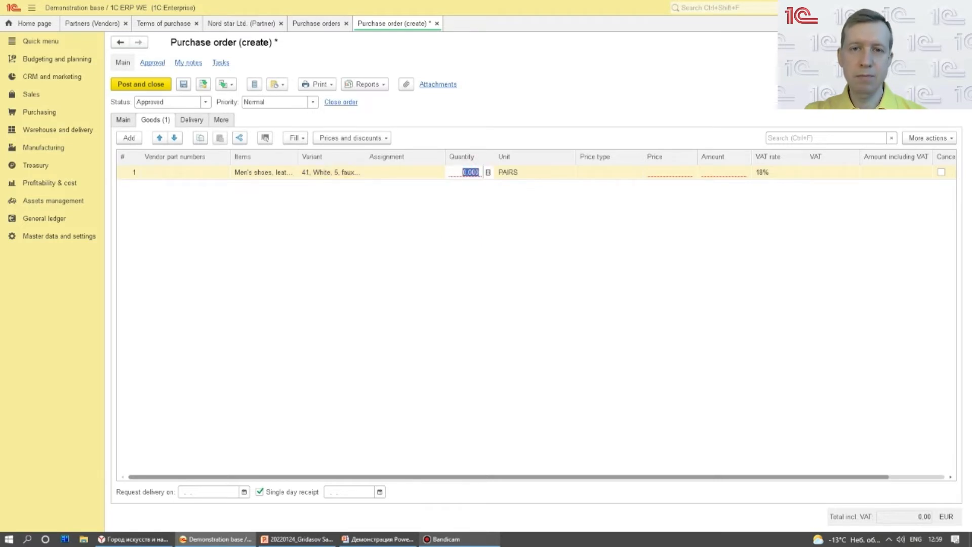
pyautogui.write('10')
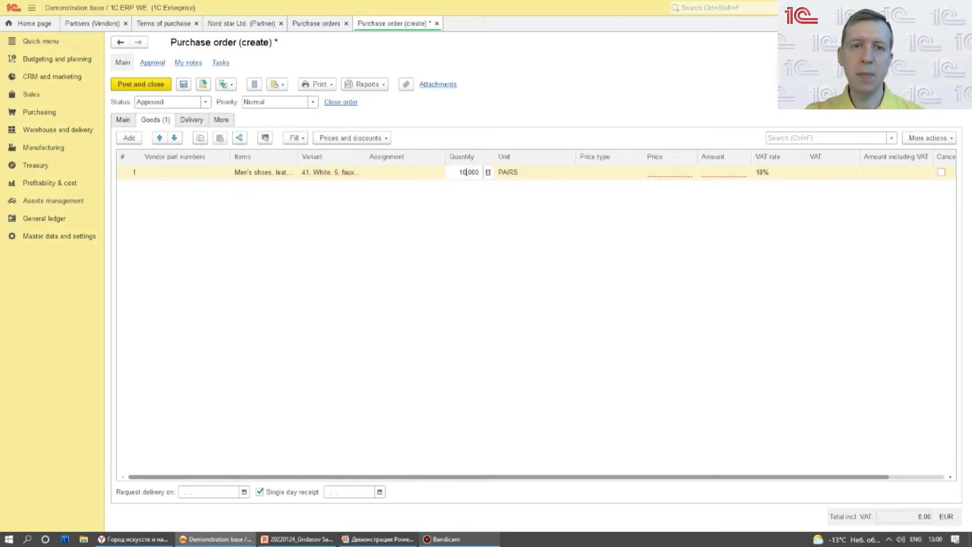
pyautogui.press('Return')
pyautogui.doubleClick(668, 168)
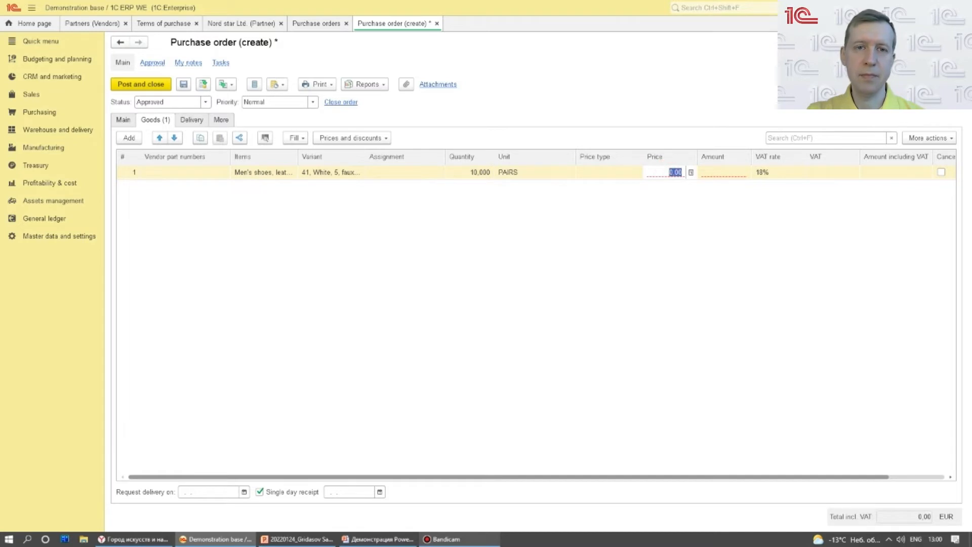
pyautogui.write('50')
pyautogui.press('Return')
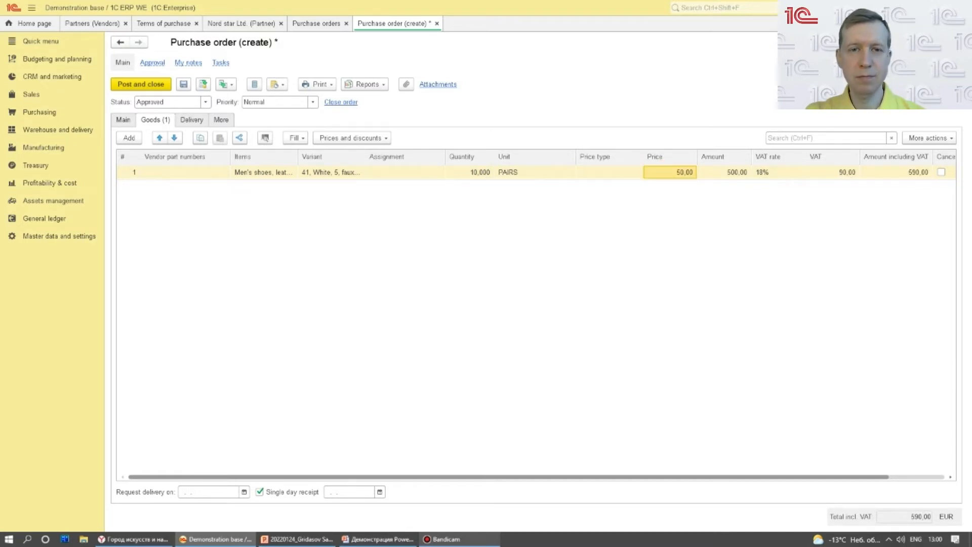
# Set the single day receipt date to 25.01.2022, check the delivery settings, and post and close the purchase order.
pyautogui.click(349, 491)
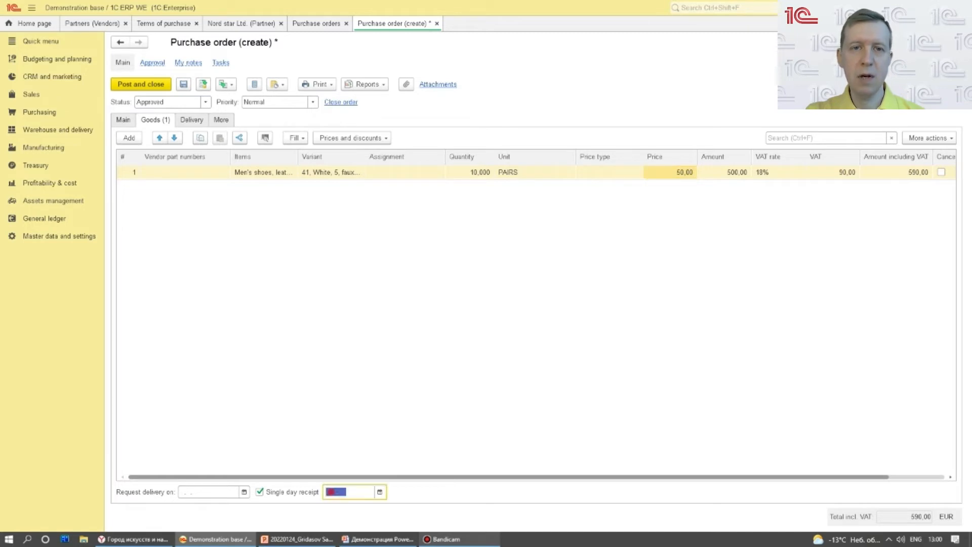
pyautogui.write('25.01.2022')
pyautogui.press('Return')
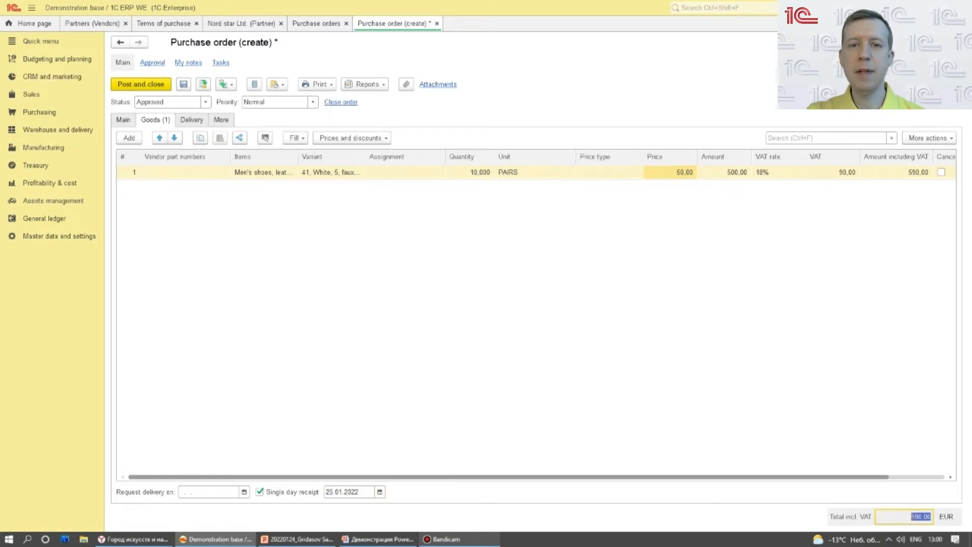
pyautogui.click(191, 120)
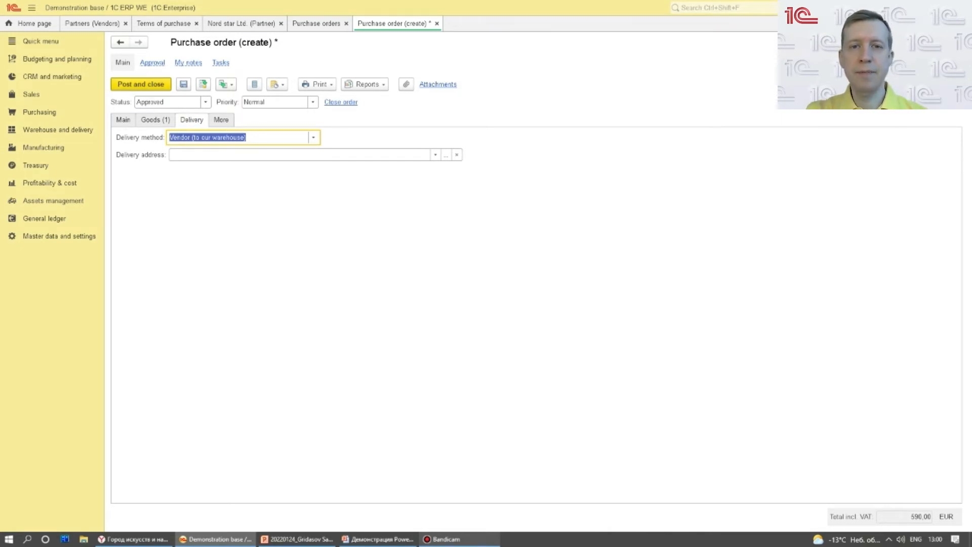
pyautogui.click(141, 84)
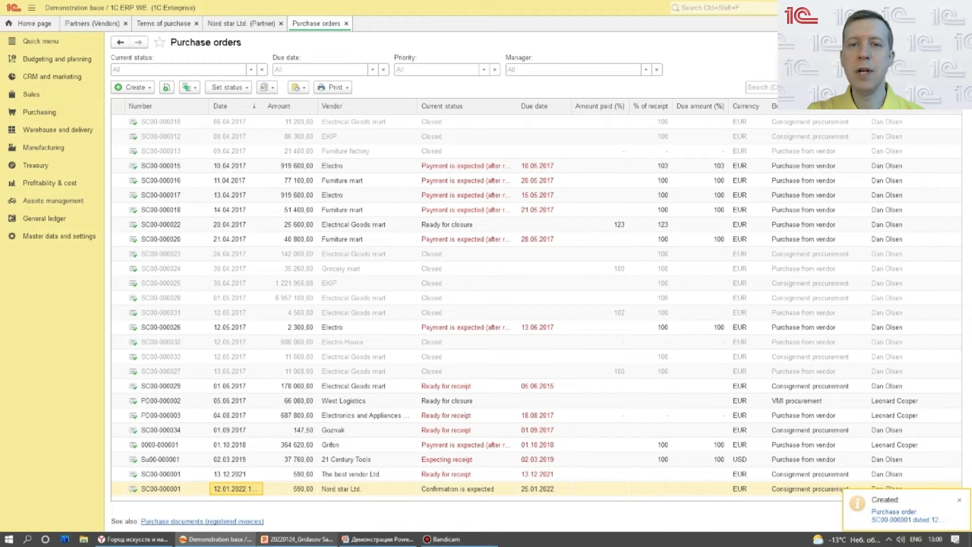
# Change the status of the Nord star Ltd. purchase order to Confirmed, then post and close it.
pyautogui.doubleClick(248, 488)
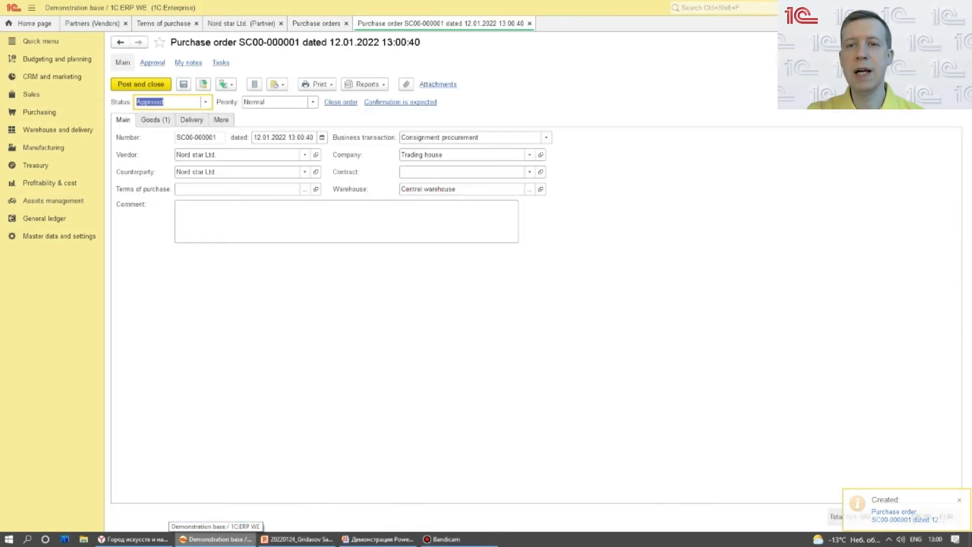
pyautogui.click(205, 102)
pyautogui.click(157, 145)
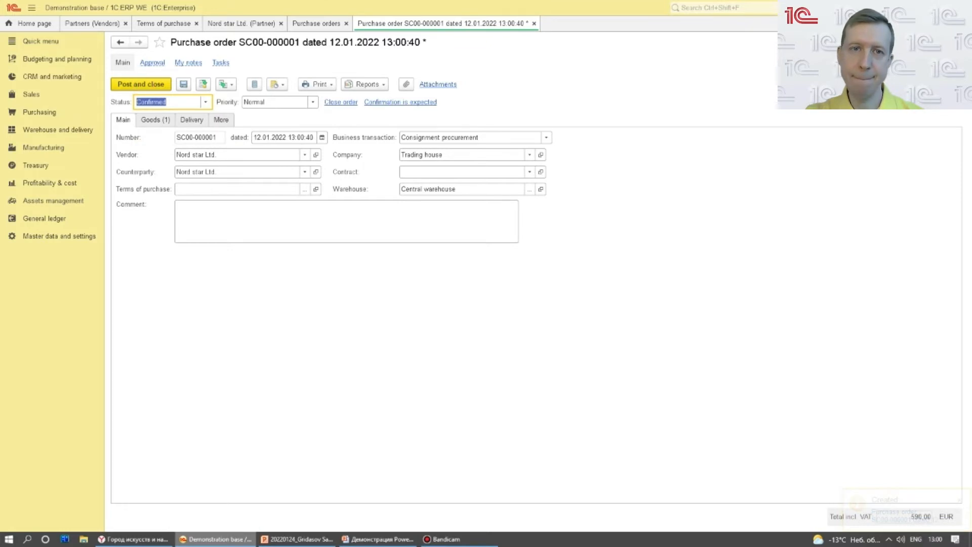
pyautogui.click(140, 84)
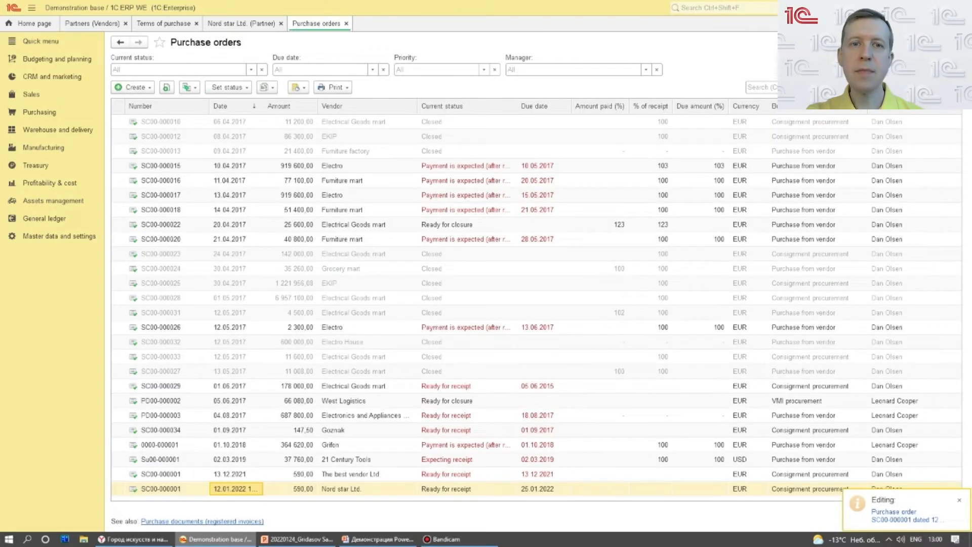
# Create a goods receipt note at Central warehouse from the Nord star Ltd. purchase order.
pyautogui.click(54, 129)
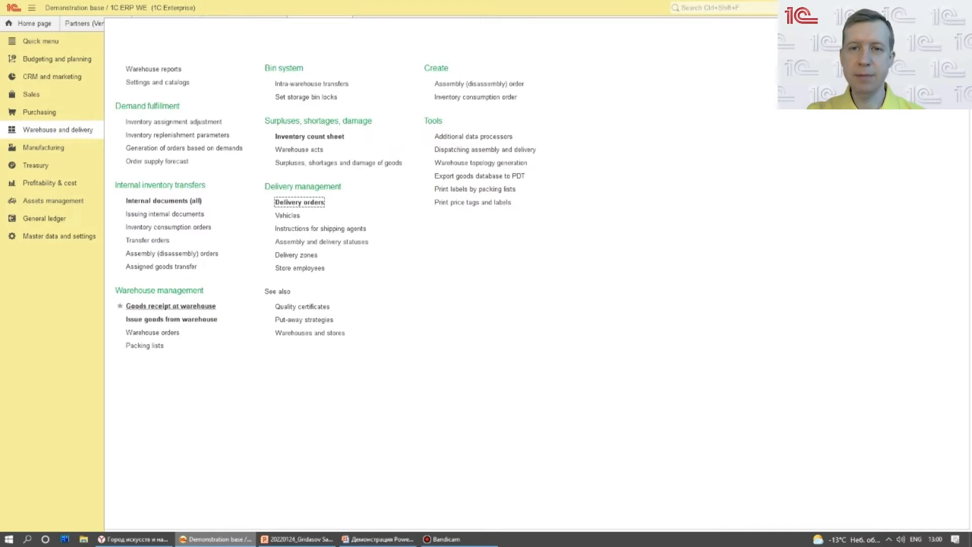
pyautogui.click(183, 308)
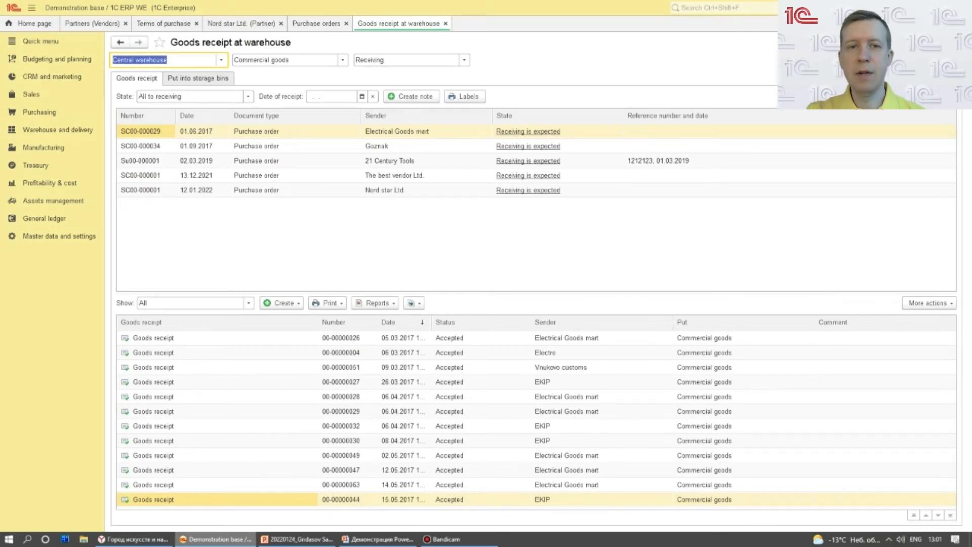
pyautogui.click(232, 190)
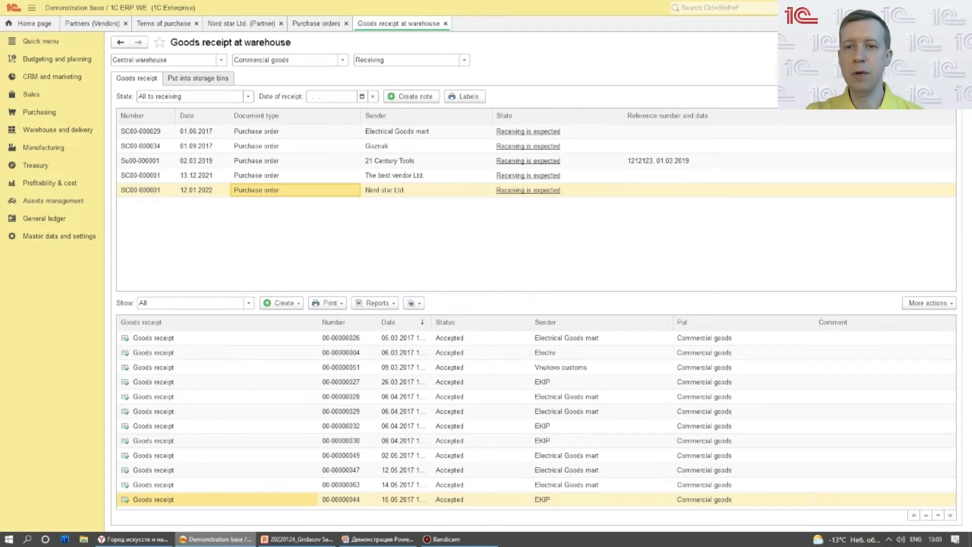
pyautogui.click(411, 96)
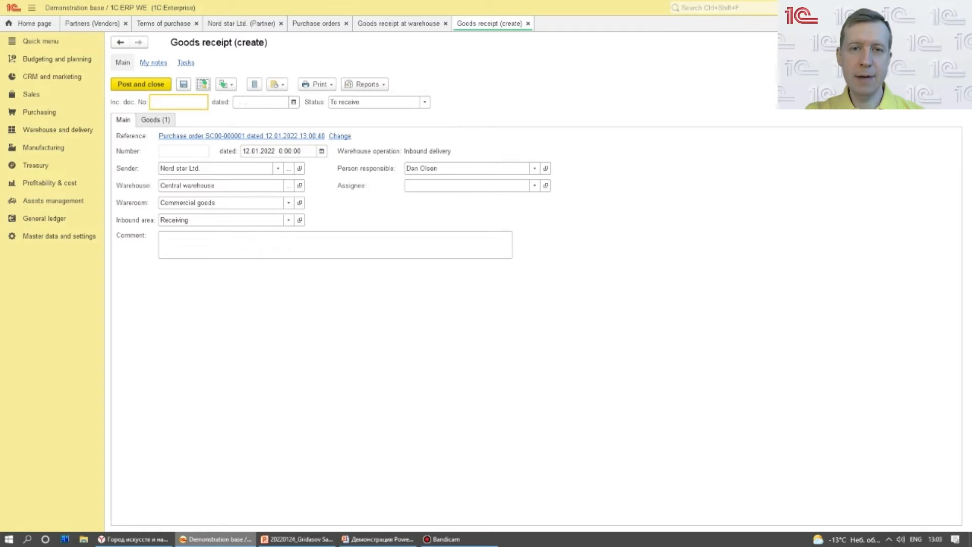
# Check that the wareroom is Commercial goods and the inbound area is Receiving, then post the goods receipt.
pyautogui.click(240, 202)
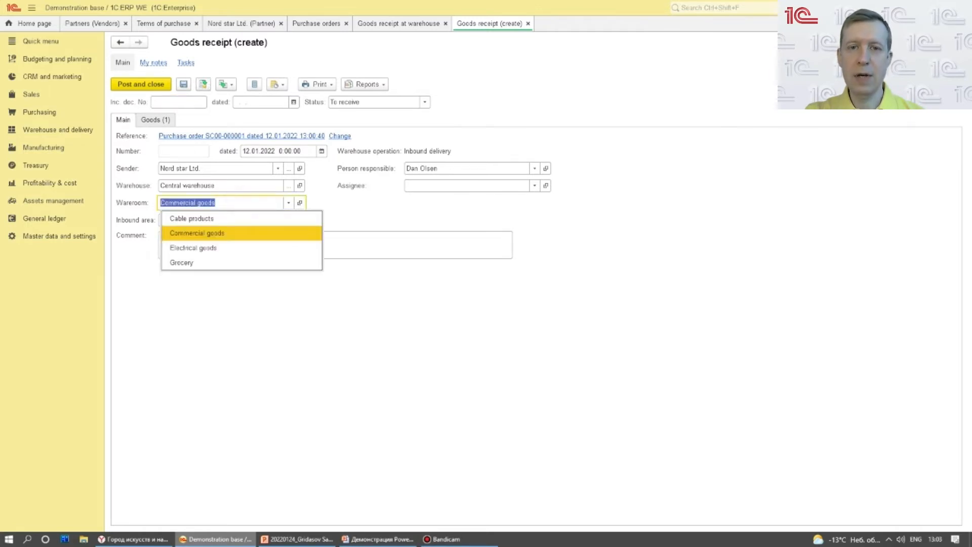
pyautogui.click(401, 208)
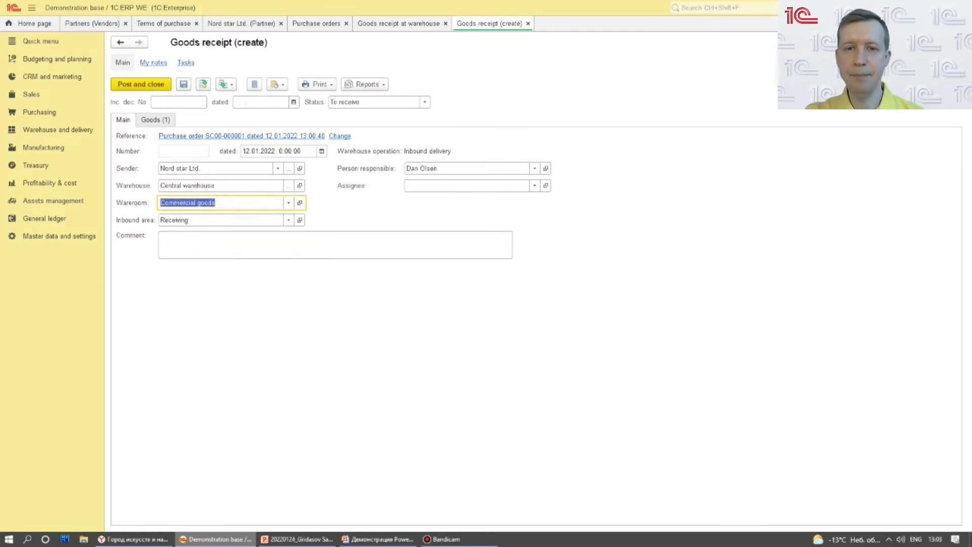
pyautogui.click(245, 219)
pyautogui.click(203, 84)
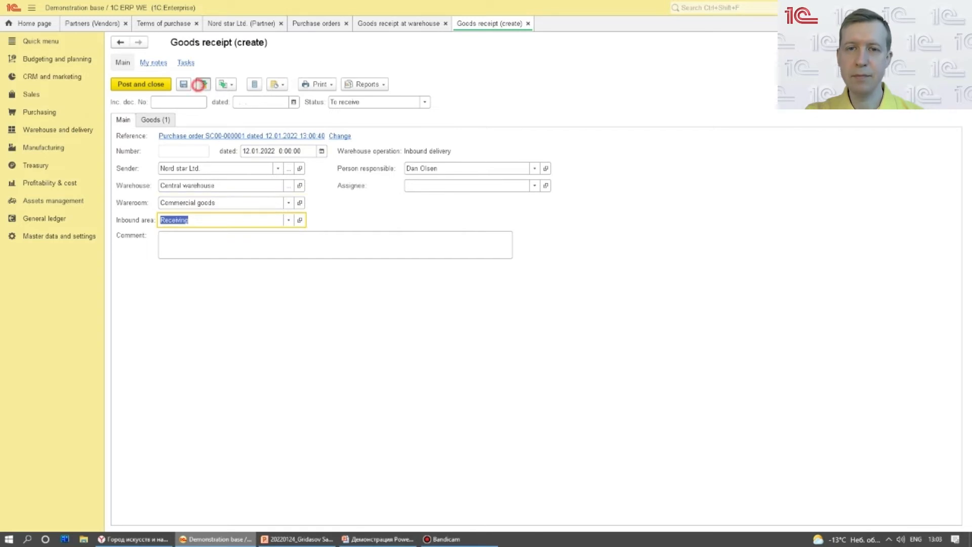
# Set the goods receipt's status to In progress, save it, and enter a received quantity of 10 for the men's shoes.
pyautogui.click(425, 102)
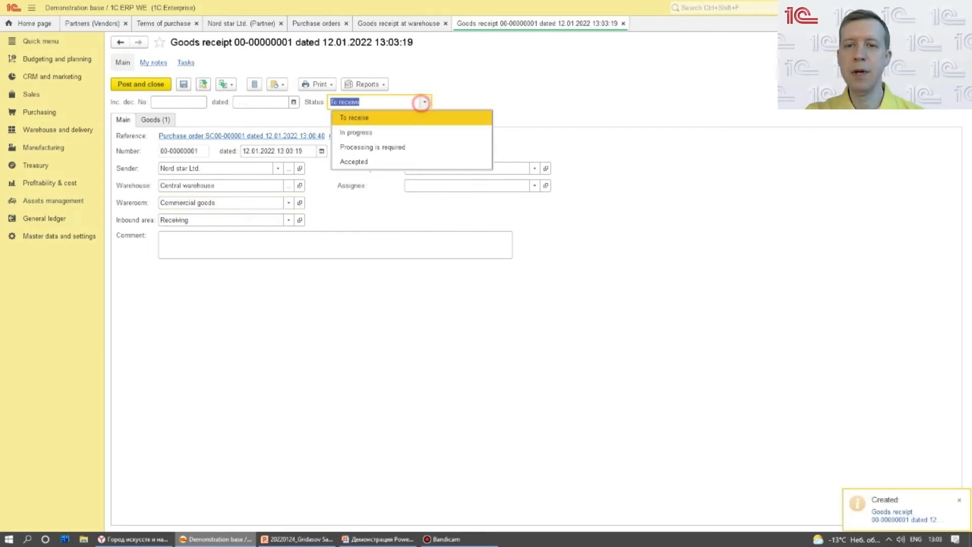
pyautogui.click(386, 130)
pyautogui.click(183, 84)
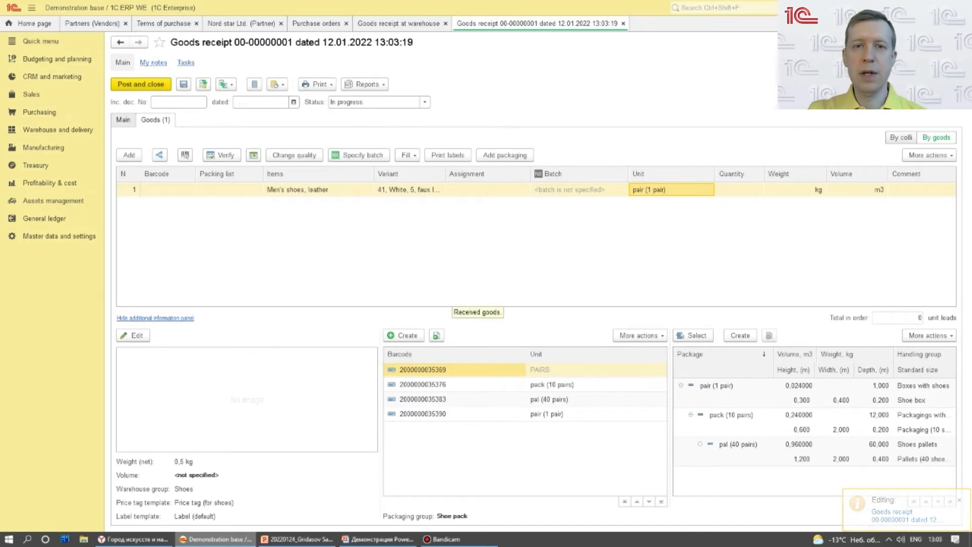
pyautogui.doubleClick(734, 189)
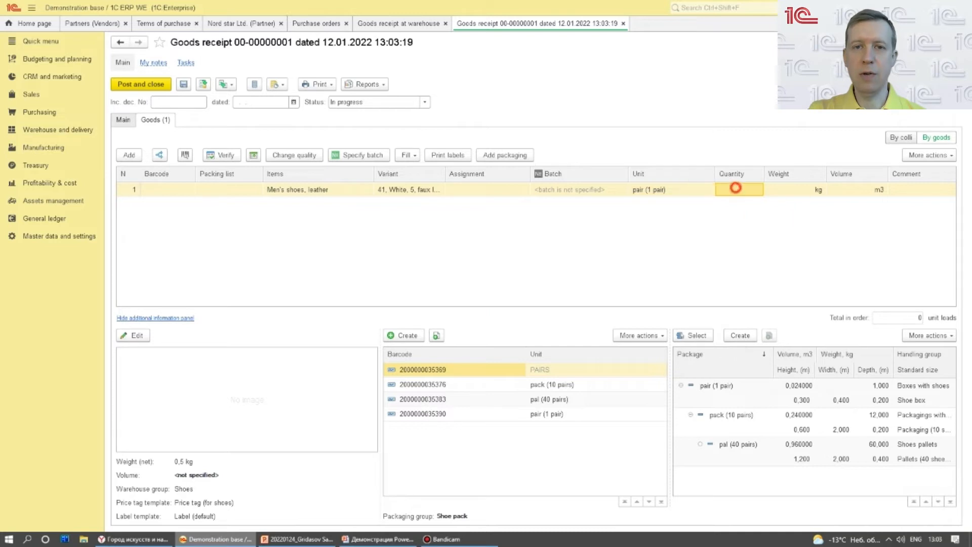
pyautogui.write('10')
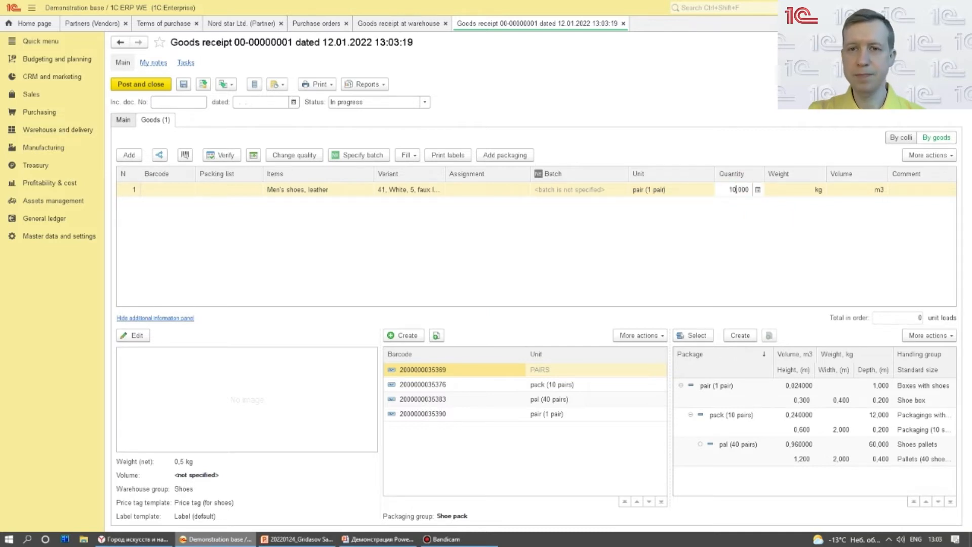
# Set the goods receipt's status to Accepted, then post and close it.
pyautogui.click(425, 102)
pyautogui.click(369, 161)
pyautogui.click(204, 83)
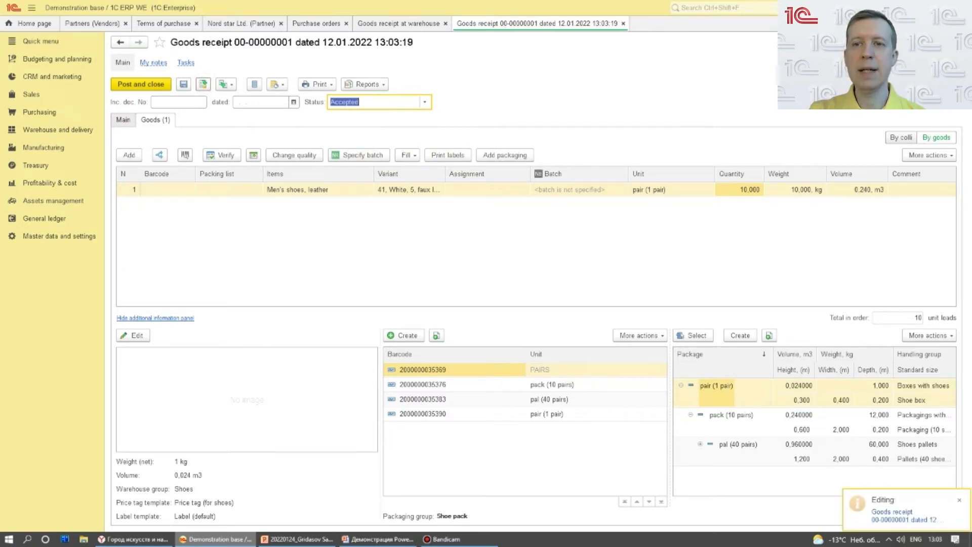
pyautogui.click(141, 84)
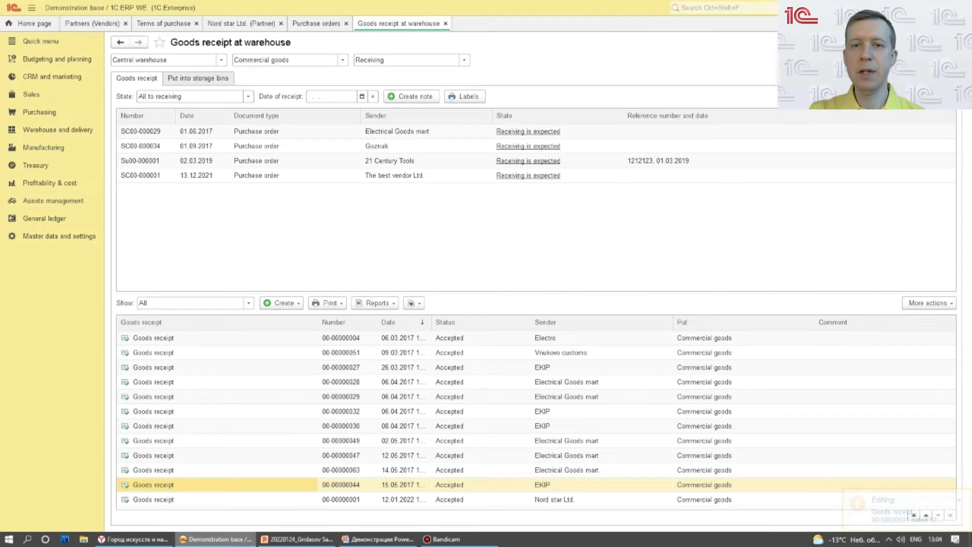
# Create put-away tasks for all goods awaiting storage in the Receiving area, ignoring warehouse areas.
pyautogui.click(210, 78)
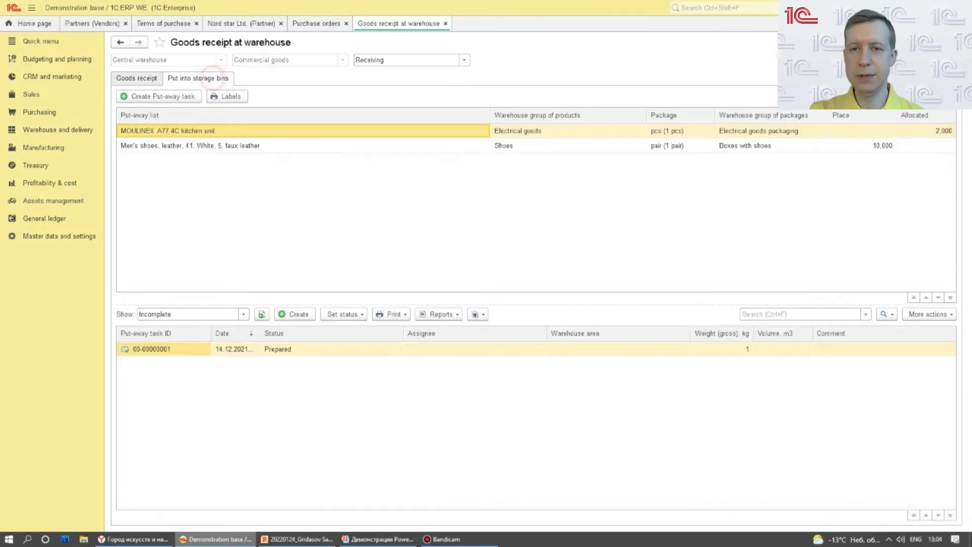
pyautogui.click(353, 146)
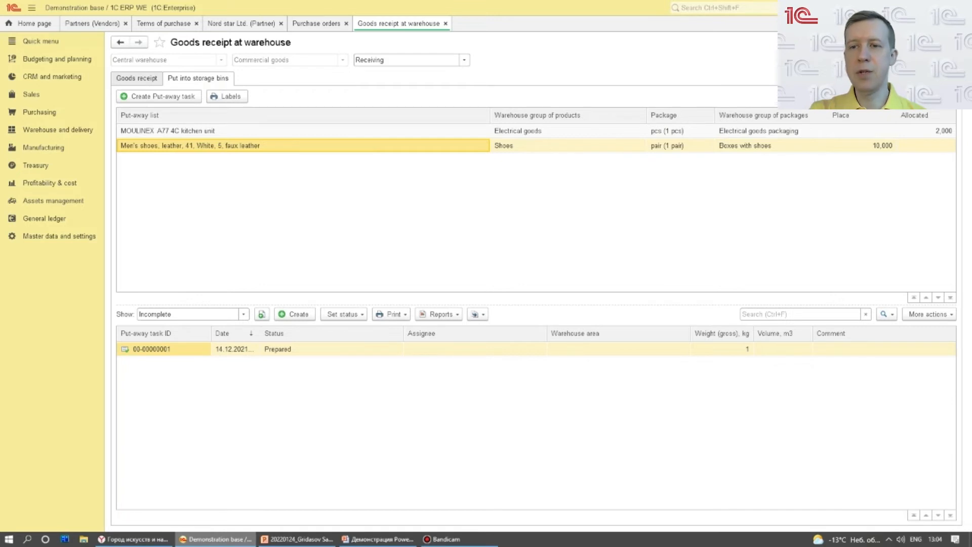
pyautogui.click(187, 96)
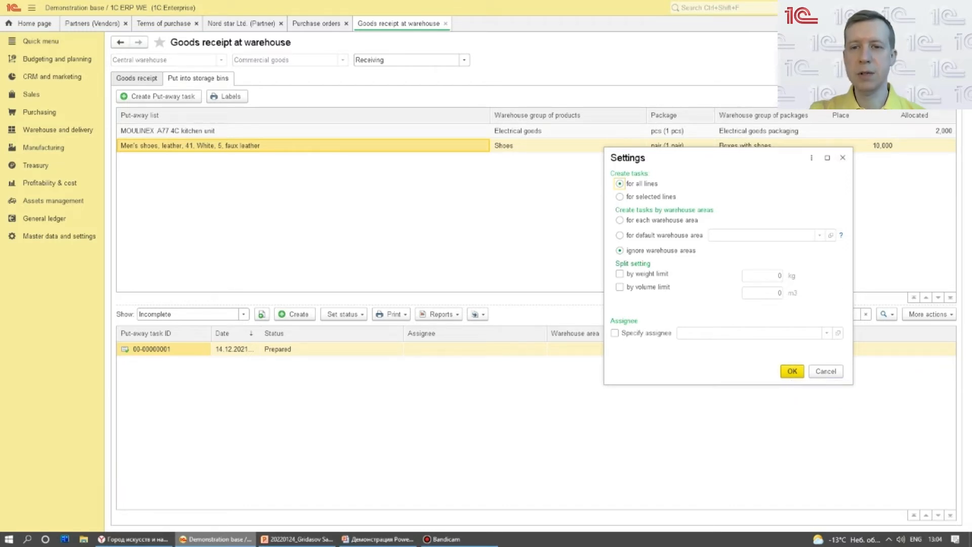
pyautogui.click(792, 371)
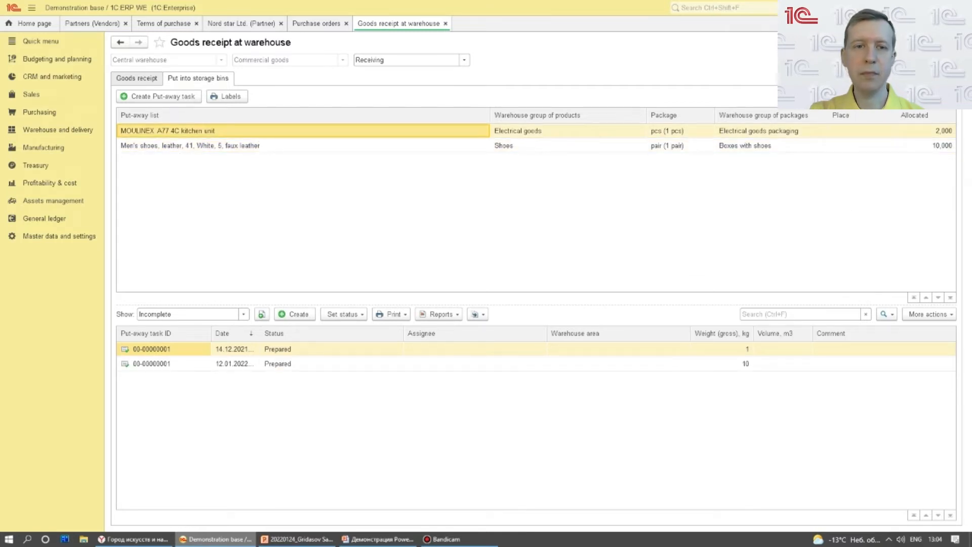
# Open the new put-away task for the men's shoes, set its status to Partially completed, and post and close it.
pyautogui.doubleClick(293, 363)
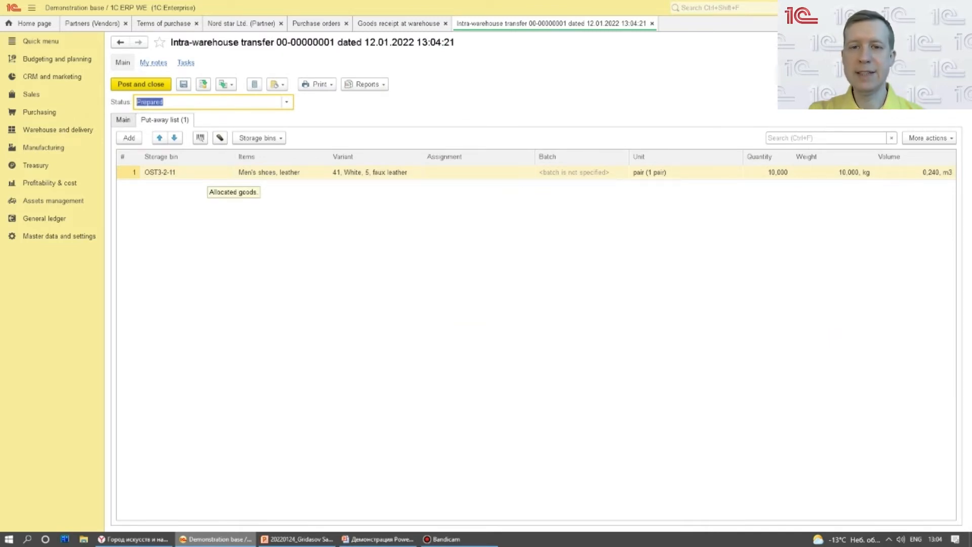
pyautogui.click(182, 172)
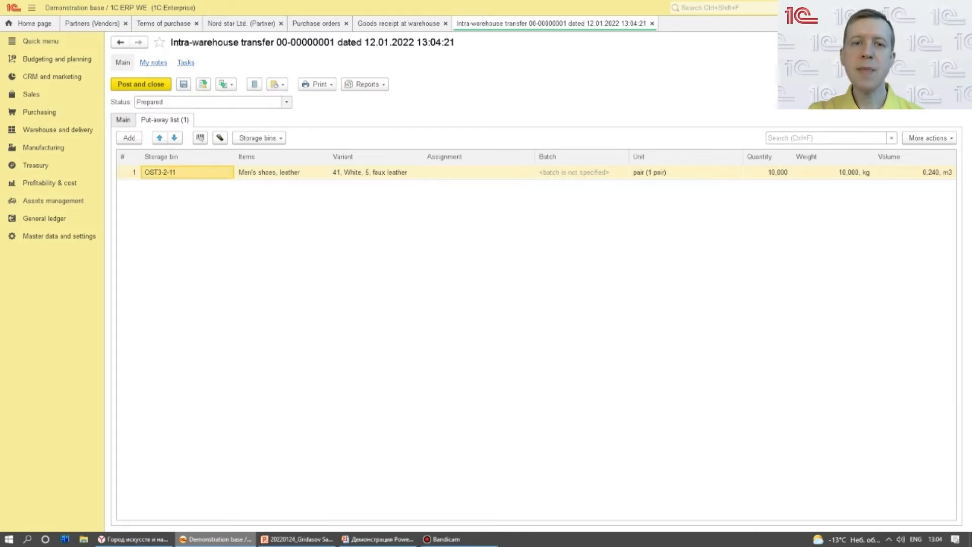
pyautogui.click(286, 101)
pyautogui.click(233, 146)
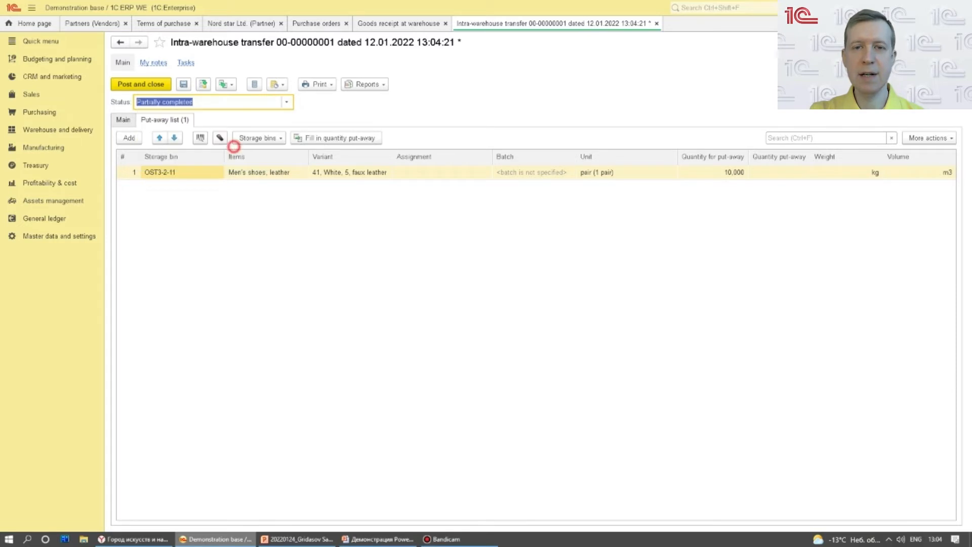
pyautogui.click(140, 84)
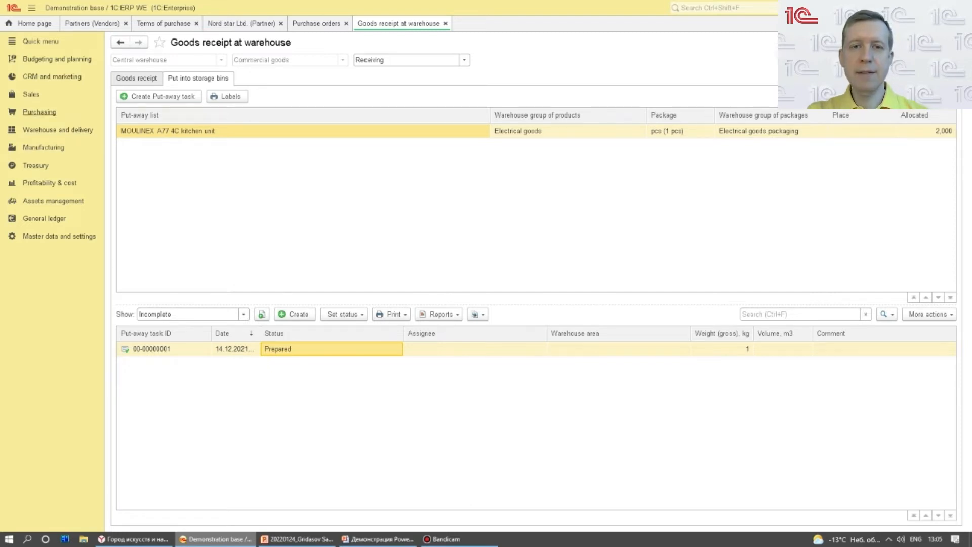
# Register a vendor invoice from the Nord star Ltd. purchase order, check its goods line, and post and close it.
pyautogui.click(33, 112)
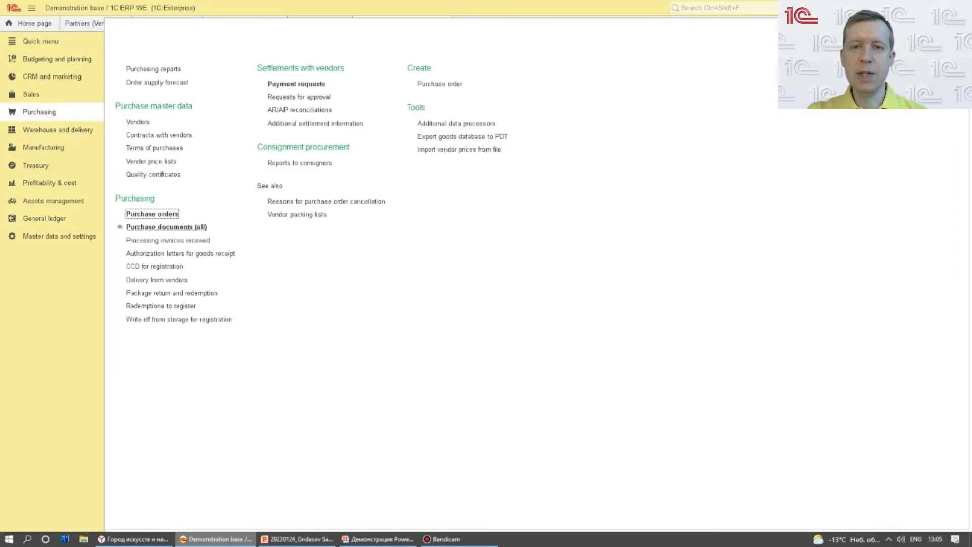
pyautogui.click(154, 241)
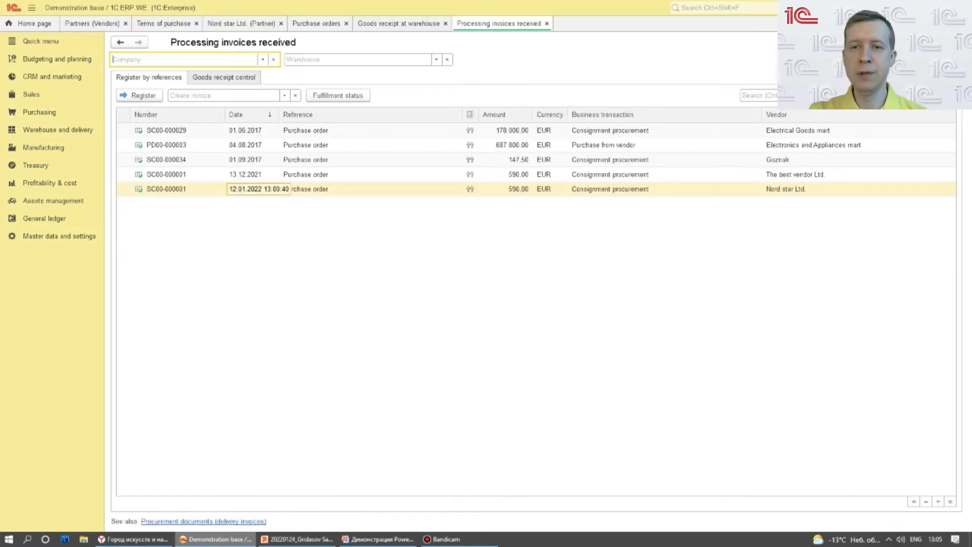
pyautogui.click(258, 188)
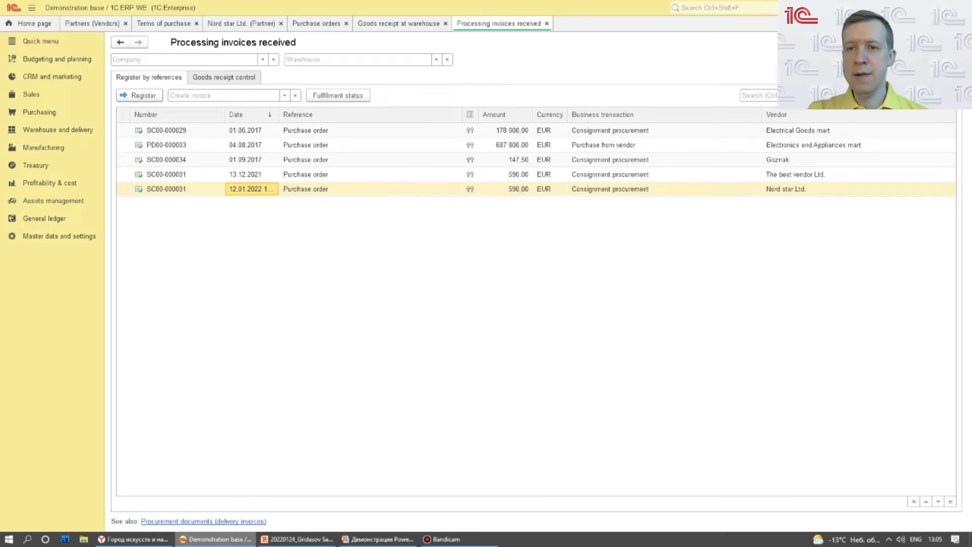
pyautogui.click(136, 96)
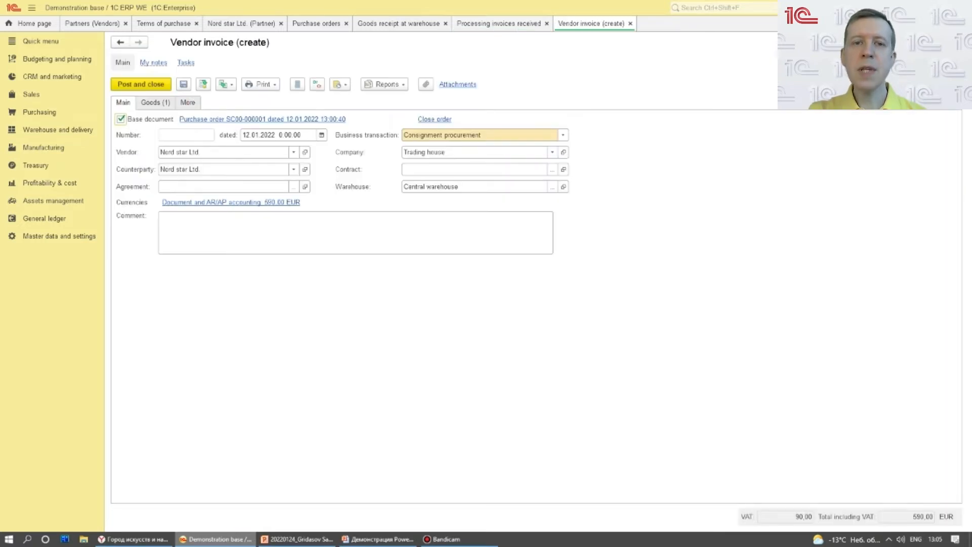
pyautogui.click(155, 102)
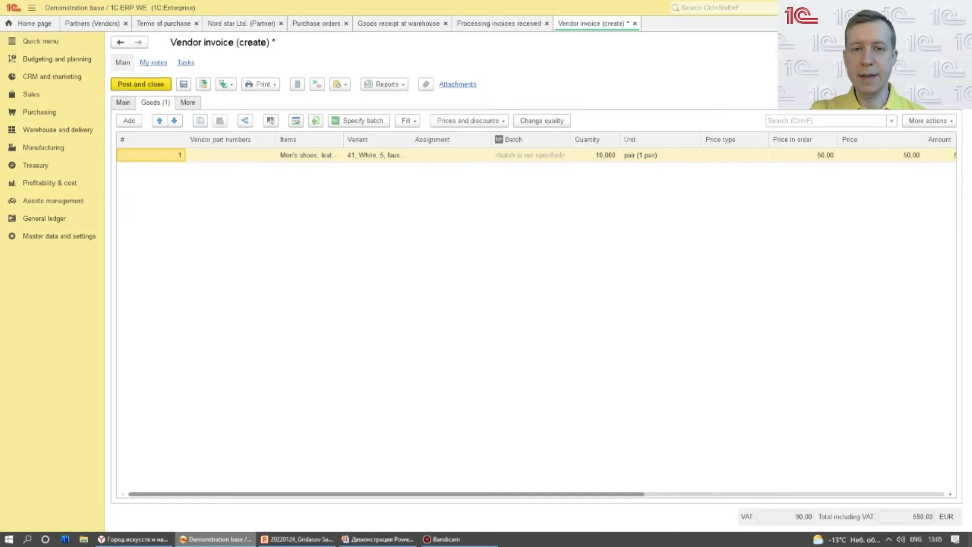
pyautogui.hotkey('ctrl', 'Return')
# Set the status of the Nord star Ltd. purchase order to Closed.
pyautogui.click(300, 24)
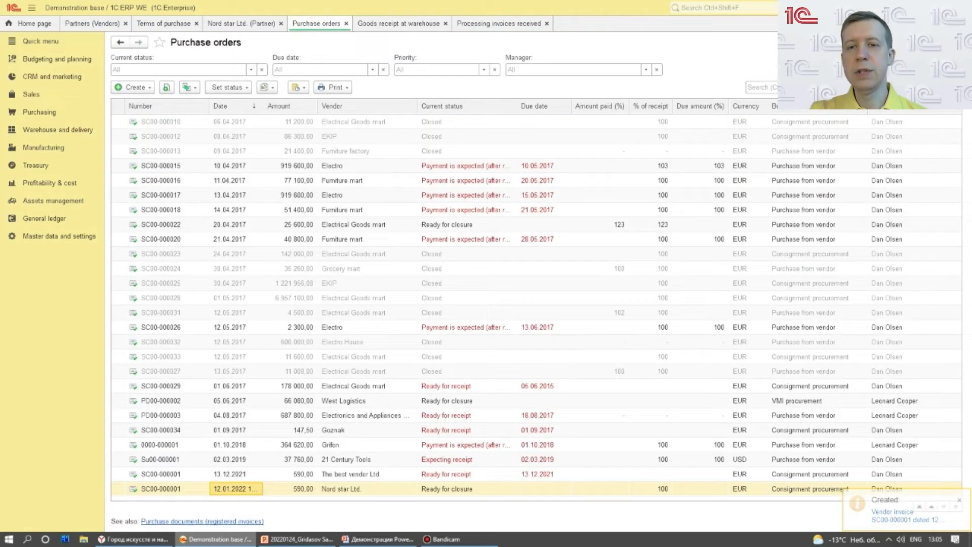
pyautogui.click(229, 87)
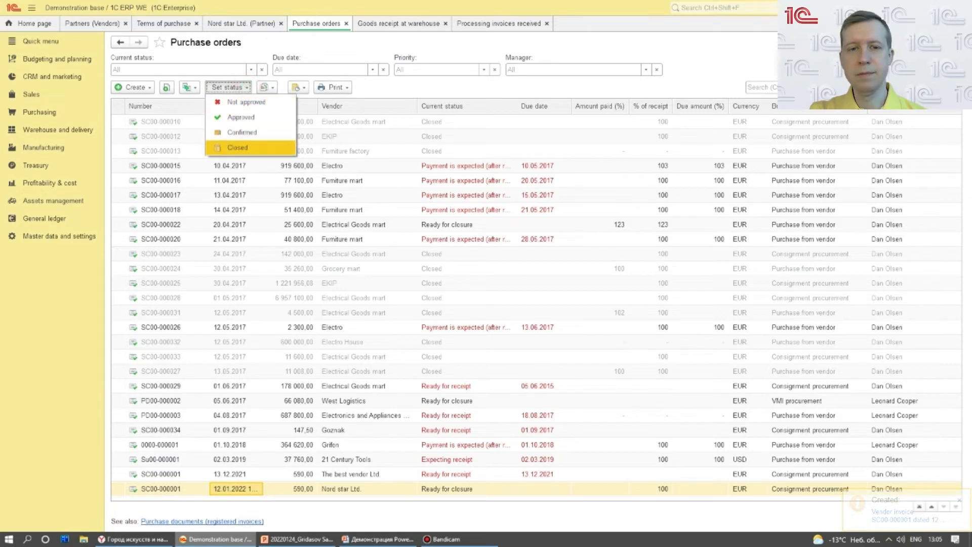
pyautogui.click(238, 147)
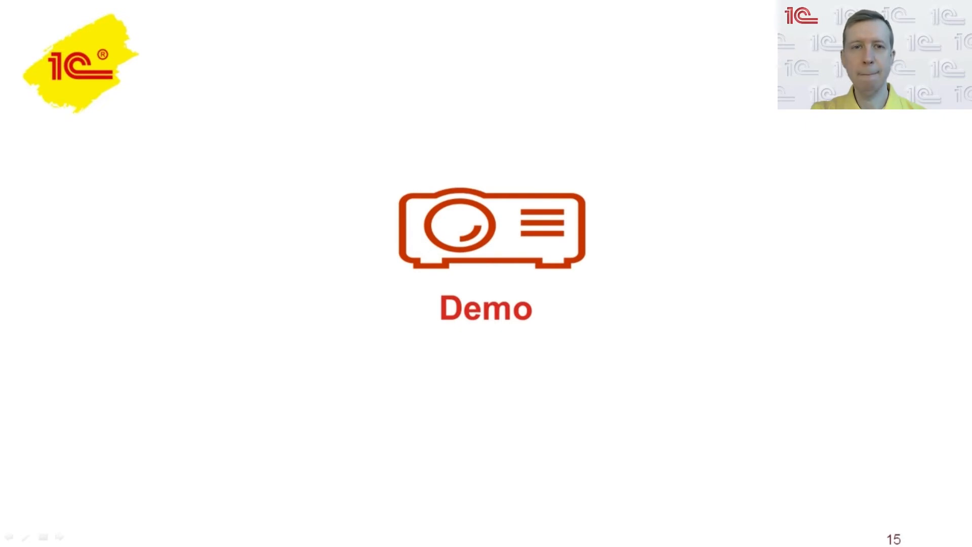
pyautogui.press('Right')
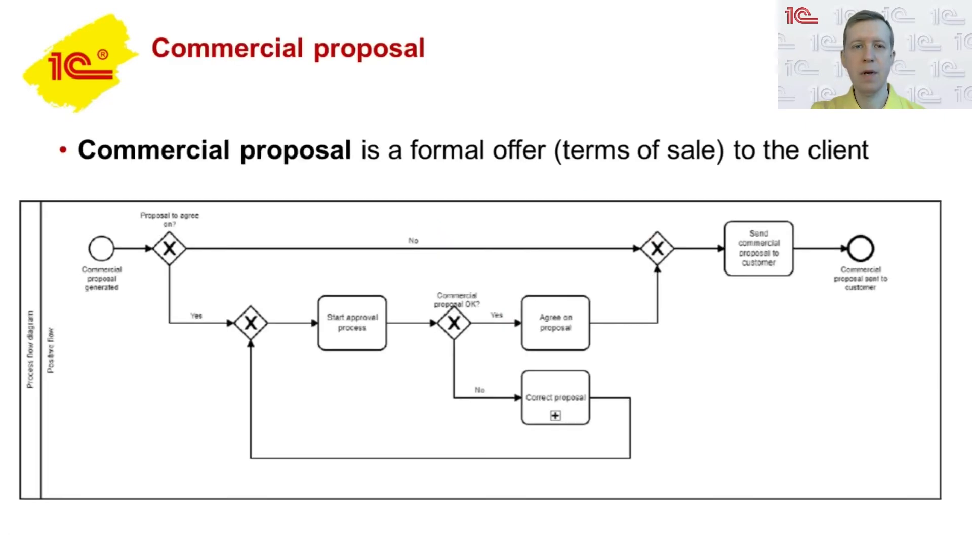
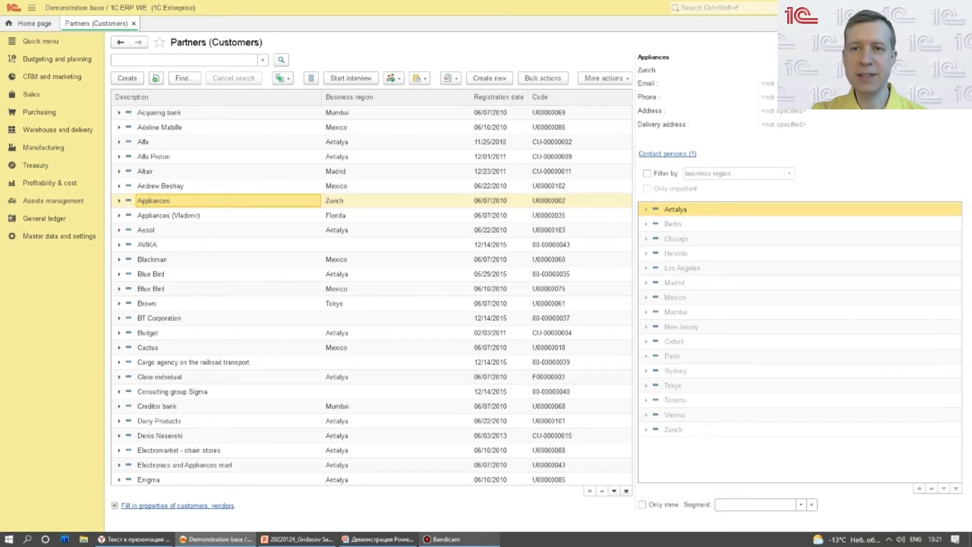
# Examine the general information on the card of the customer Appliances.
pyautogui.doubleClick(155, 198)
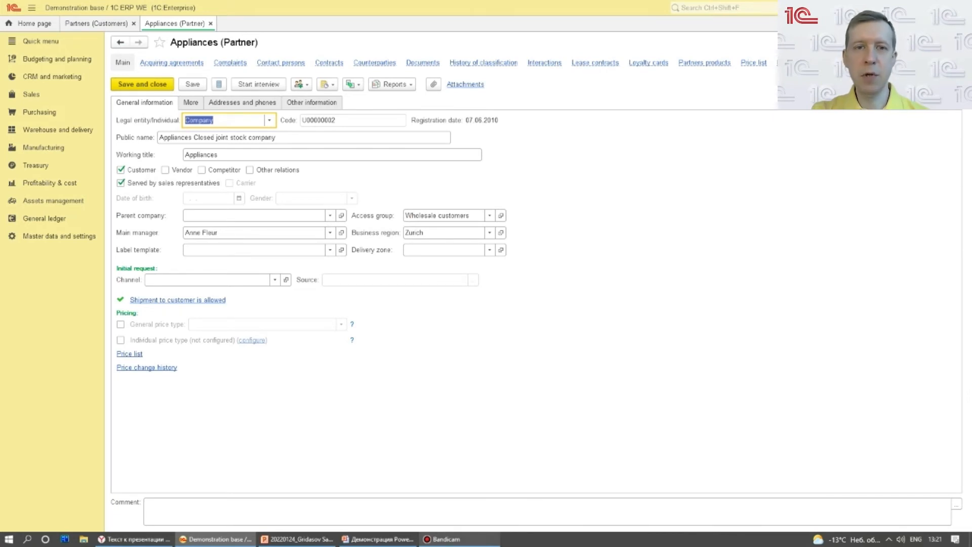
pyautogui.press('Escape')
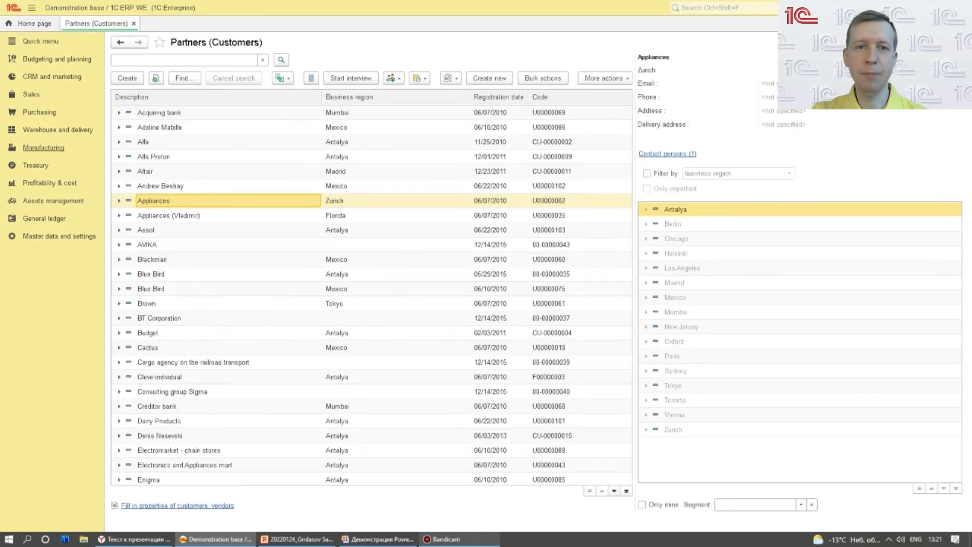
# Create a new sales order for the customer Alfa.
pyautogui.click(30, 95)
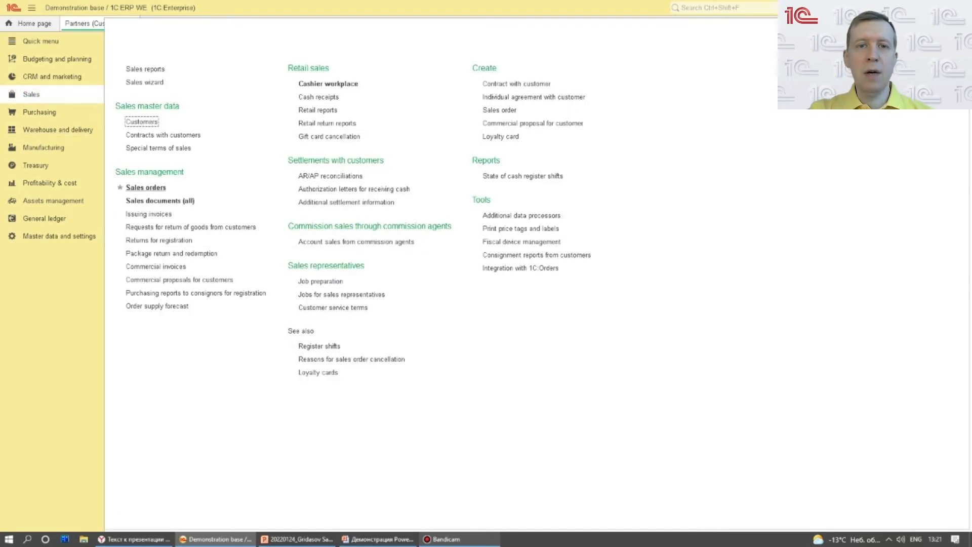
pyautogui.click(146, 187)
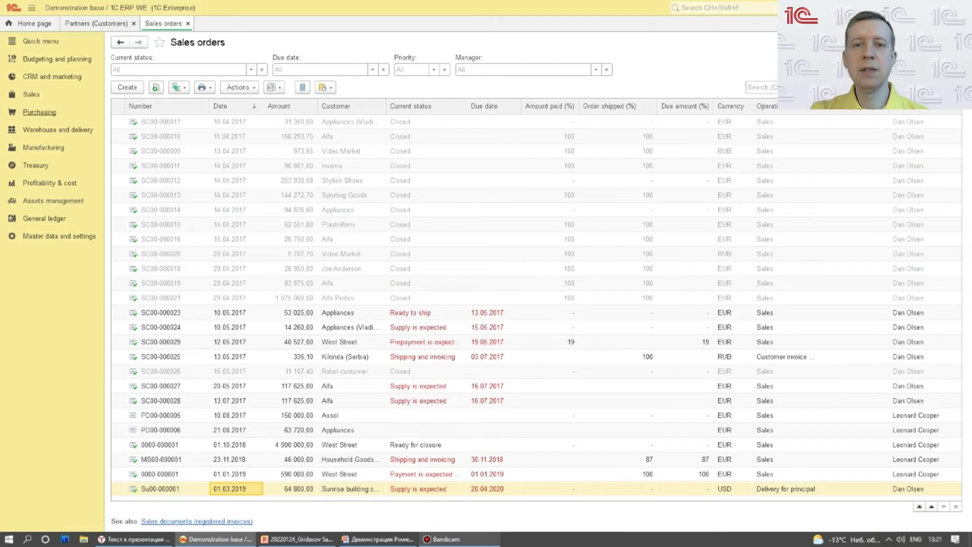
pyautogui.click(127, 87)
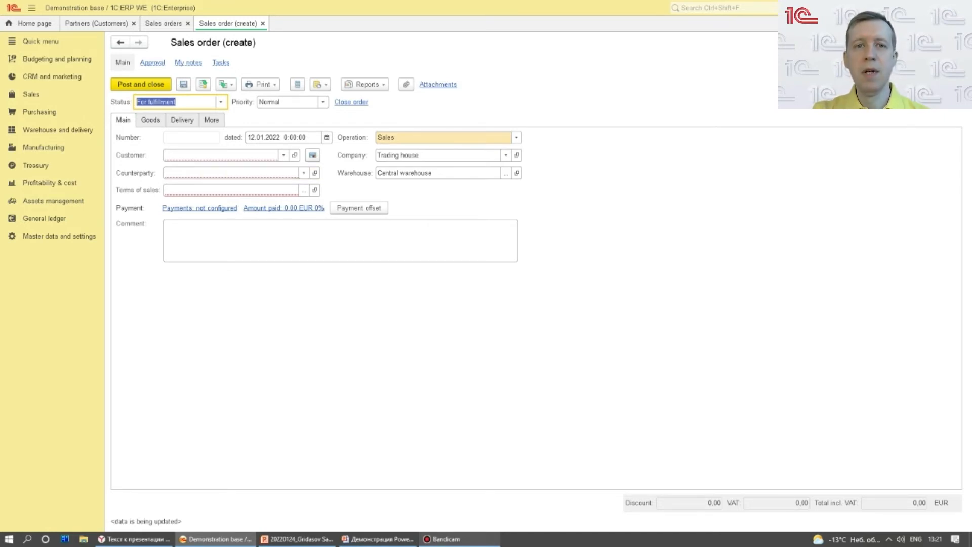
pyautogui.click(244, 155)
pyautogui.write('a')
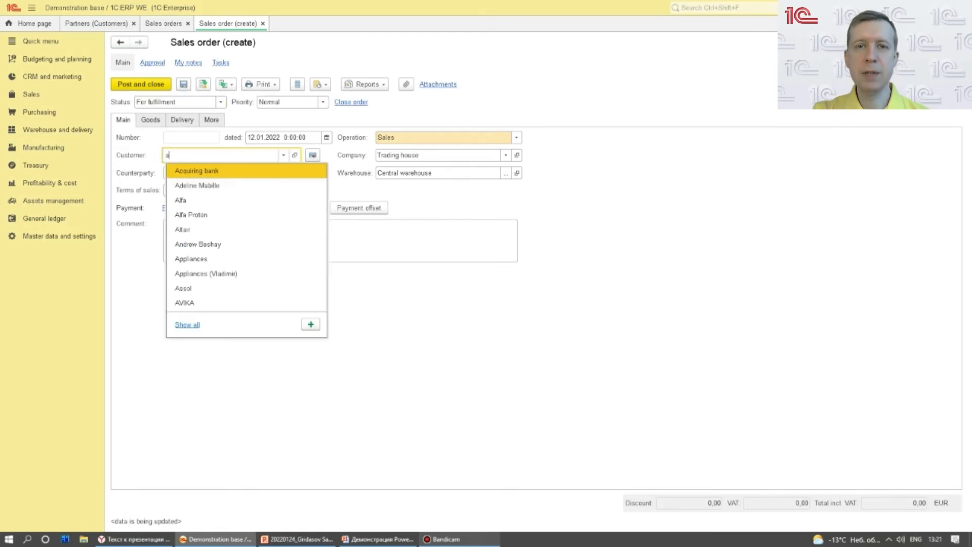
pyautogui.write('l')
pyautogui.press('Down')
pyautogui.press('Up')
pyautogui.press('Return')
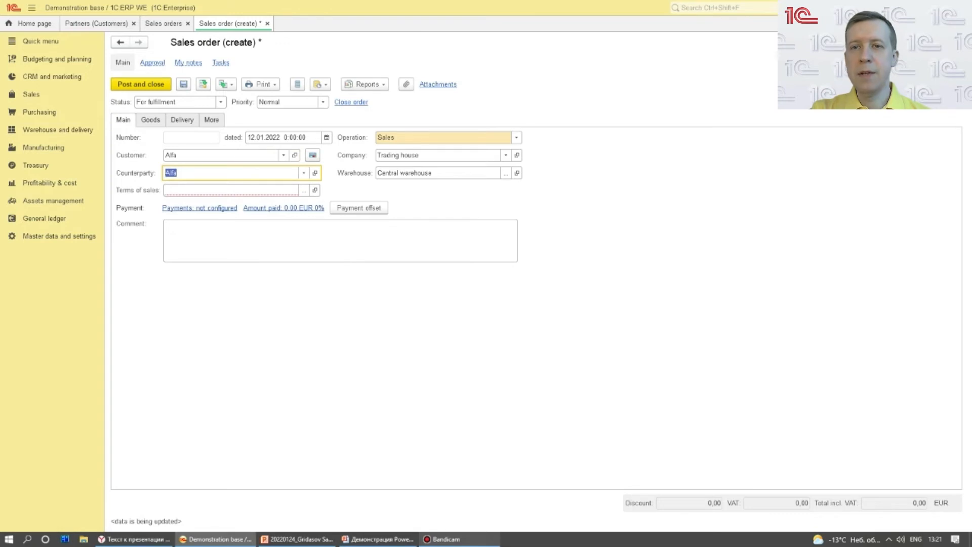
# Apply the Dealer (Shoes) terms of sale to the Alfa order and check that the warehouse is Central warehouse.
pyautogui.click(210, 170)
pyautogui.click(186, 189)
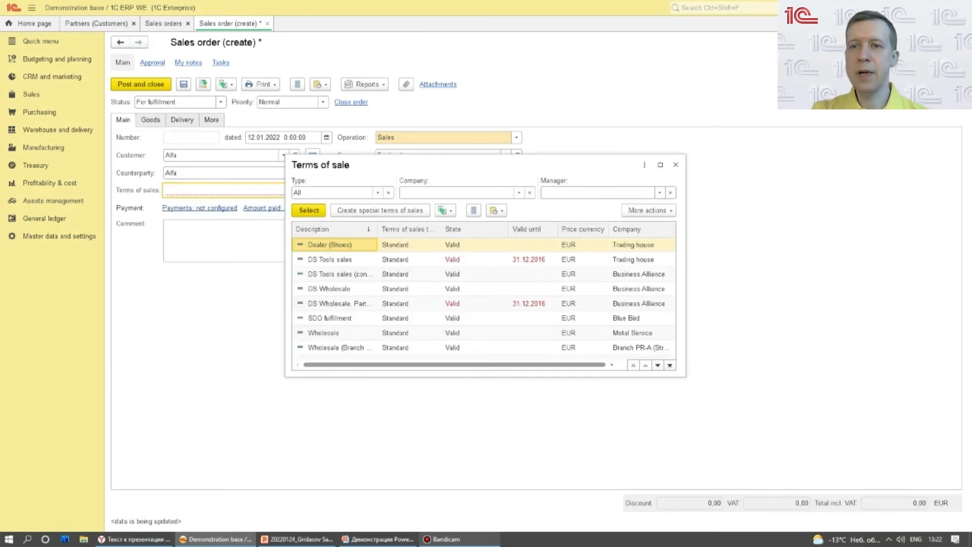
pyautogui.doubleClick(358, 244)
pyautogui.click(411, 188)
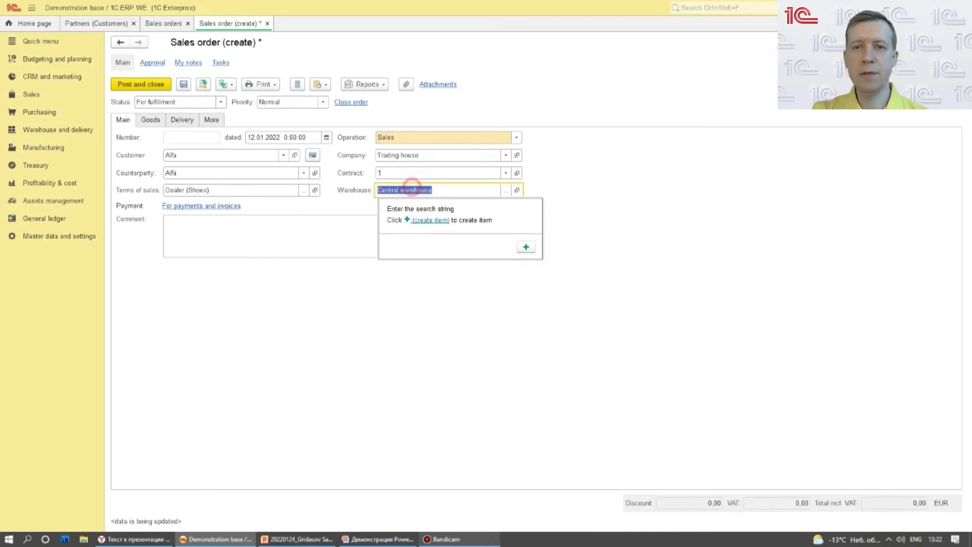
pyautogui.click(699, 195)
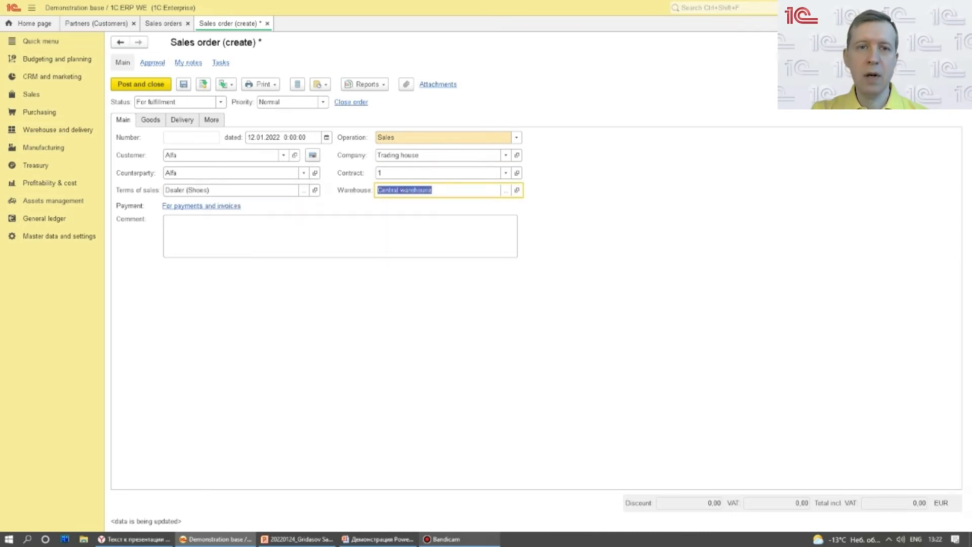
# Add a goods line for men's leather shoes in variant 41, White, 5, faux leather to the sales order.
pyautogui.click(150, 119)
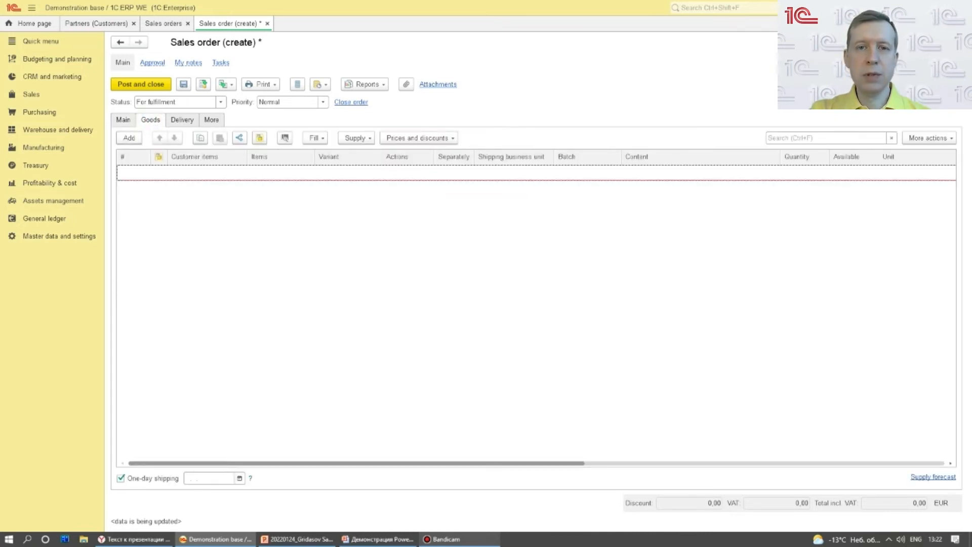
pyautogui.click(129, 138)
pyautogui.click(275, 170)
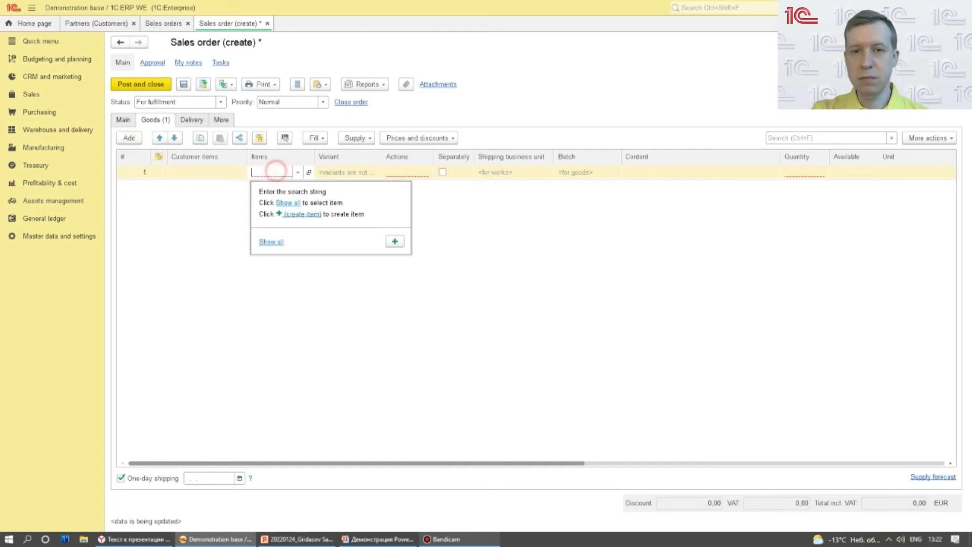
pyautogui.click(271, 241)
pyautogui.doubleClick(302, 277)
pyautogui.press('Return')
pyautogui.click(360, 188)
# Set the men's shoes line to a quantity of 5 and a price of 60.
pyautogui.click(794, 173)
pyautogui.click(795, 172)
pyautogui.write('5')
pyautogui.press('Return')
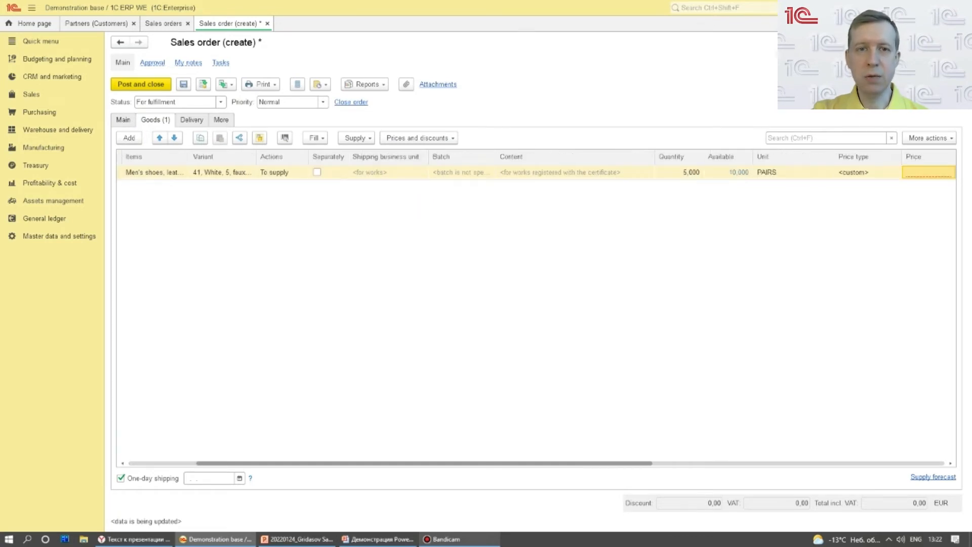
pyautogui.press('Return')
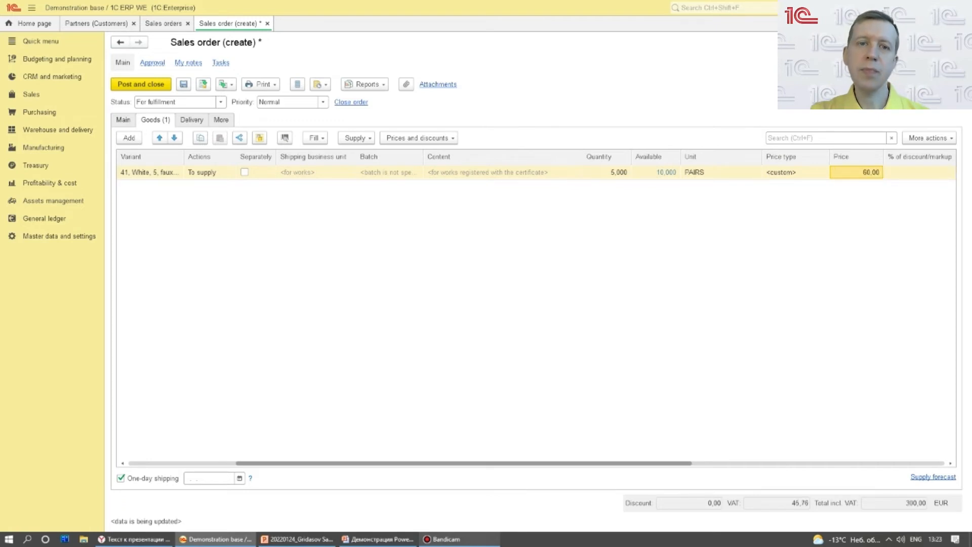
# Set the Alfa order's delivery to Our transportation service to customer, with a required delivery time from 10:00 to 18:00.
pyautogui.click(191, 120)
pyautogui.click(313, 137)
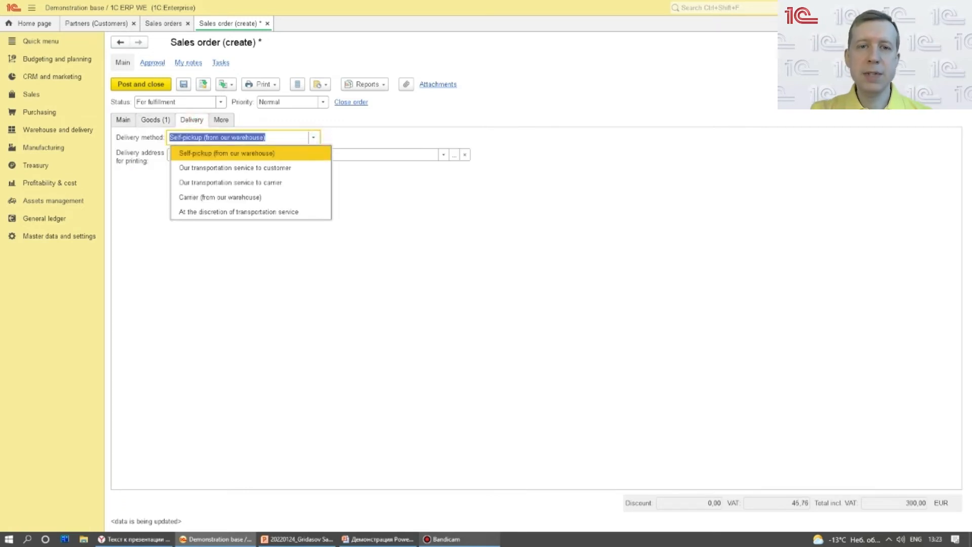
pyautogui.click(260, 168)
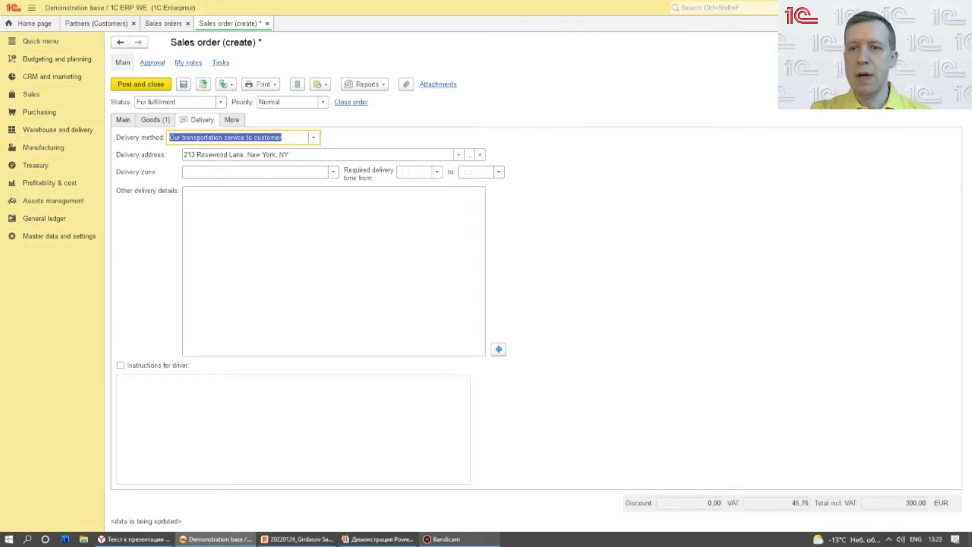
pyautogui.click(412, 172)
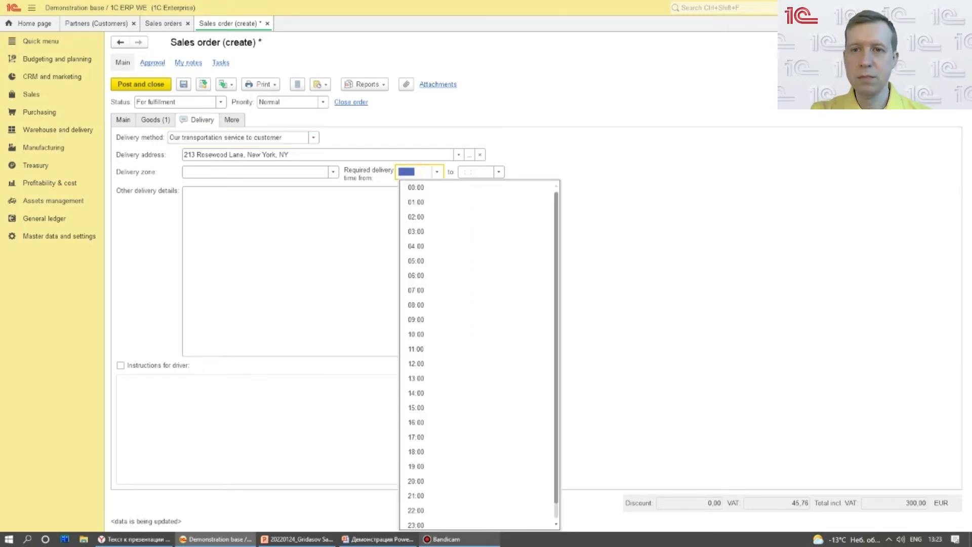
pyautogui.click(432, 334)
pyautogui.click(467, 172)
pyautogui.write('18')
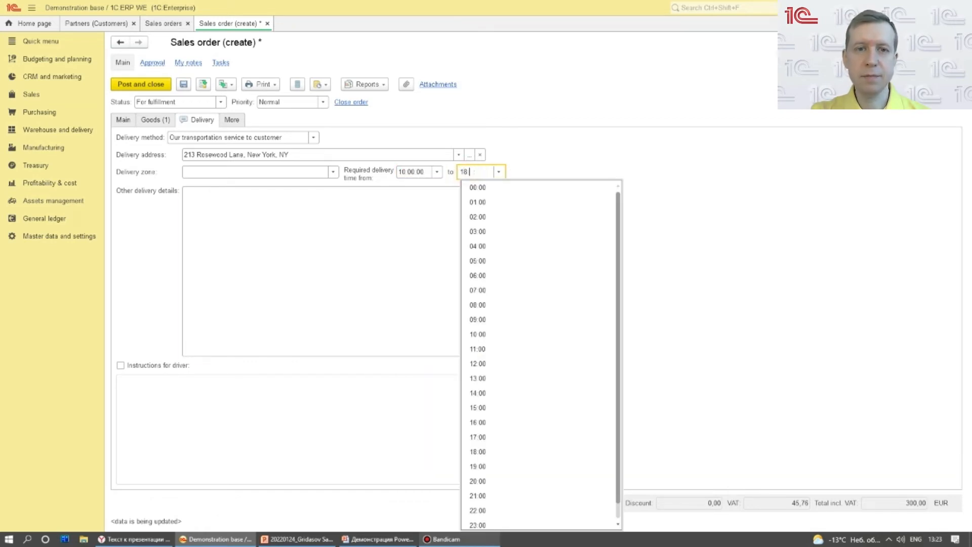
pyautogui.press('Tab')
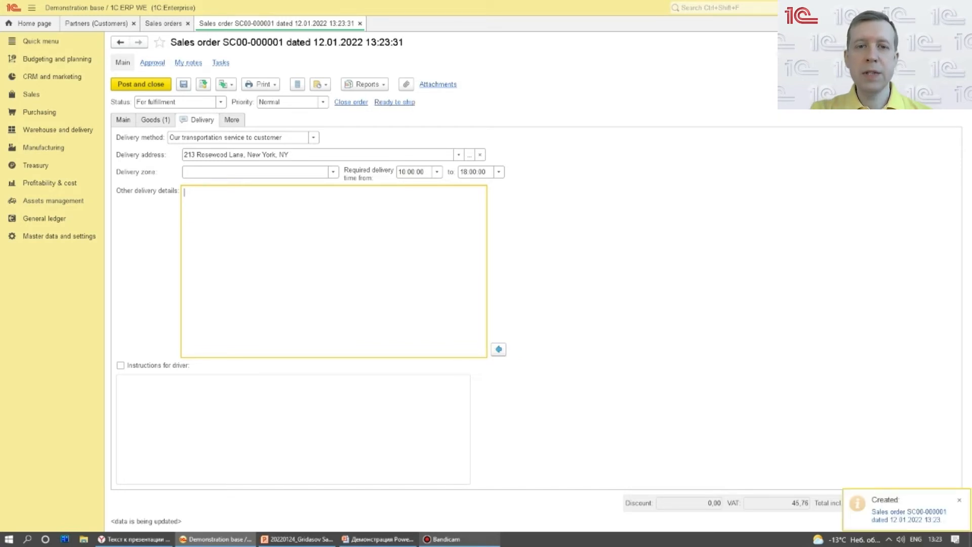
# Change the men's shoes line's action to Ship and post the Alfa sales order.
pyautogui.click(155, 120)
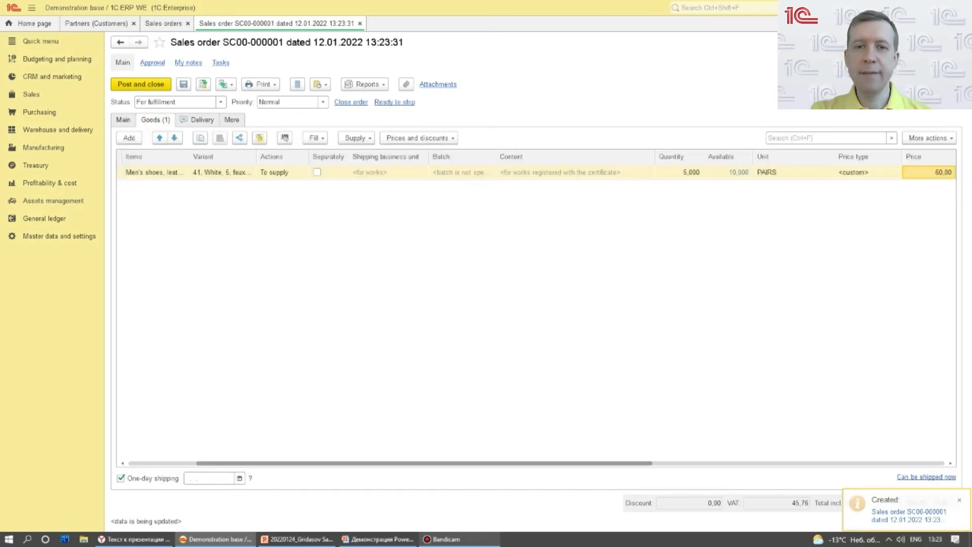
pyautogui.click(274, 172)
pyautogui.click(273, 172)
pyautogui.click(302, 173)
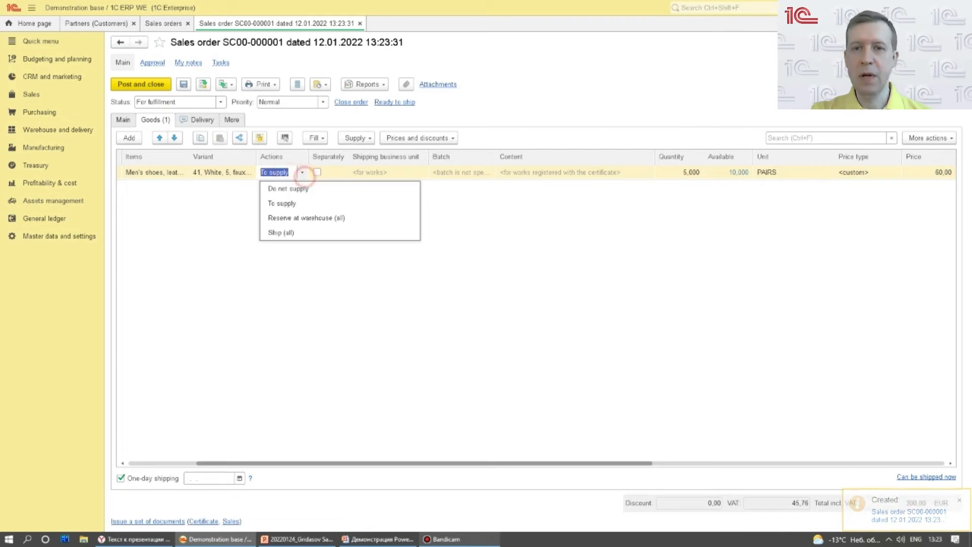
pyautogui.click(291, 232)
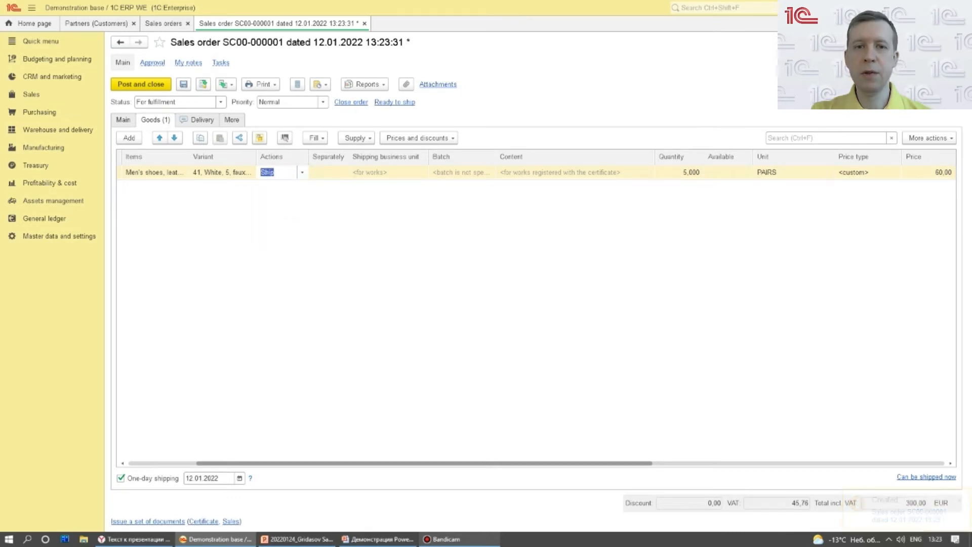
pyautogui.click(203, 84)
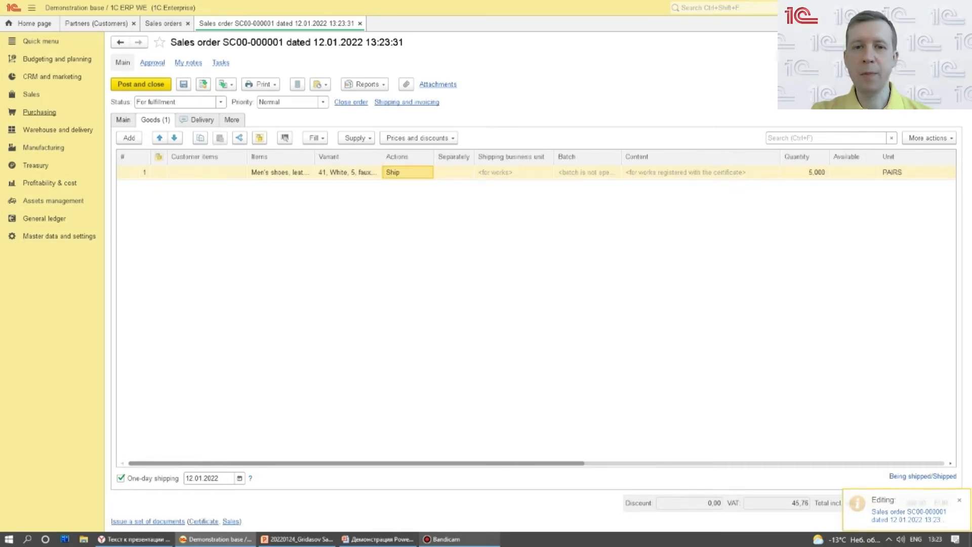
# Generate a delivery order from Central warehouse for vehicle 67890-000 VZ-11 on 12.01.2022.
pyautogui.click(41, 130)
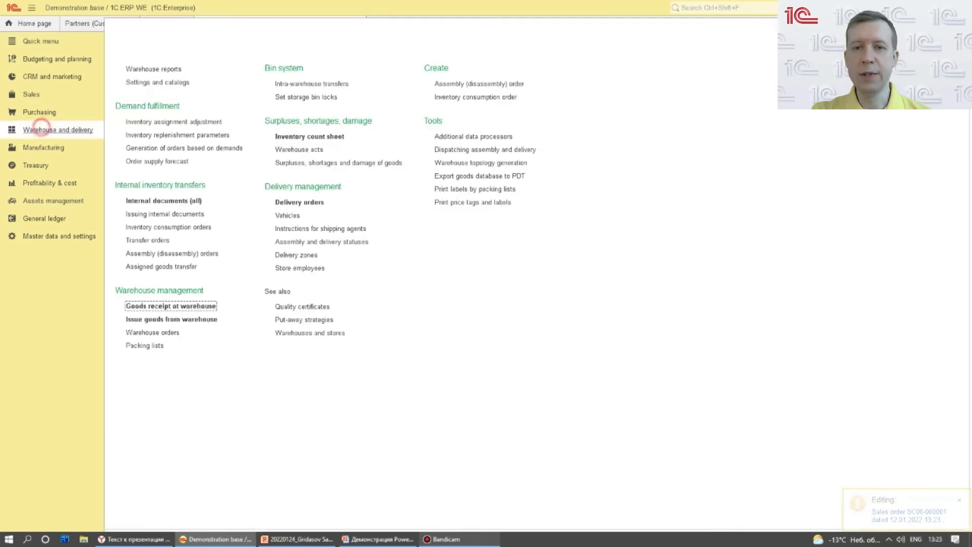
pyautogui.click(299, 202)
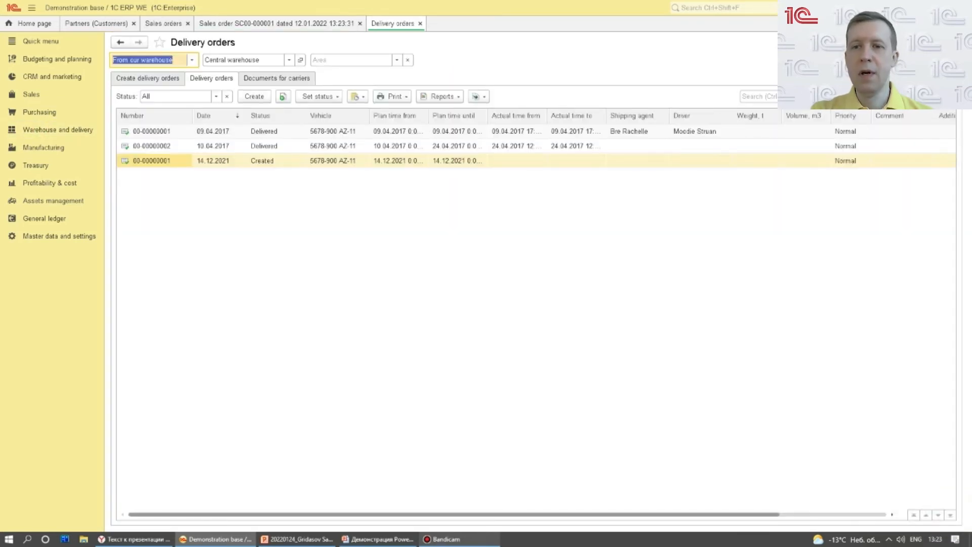
pyautogui.click(137, 76)
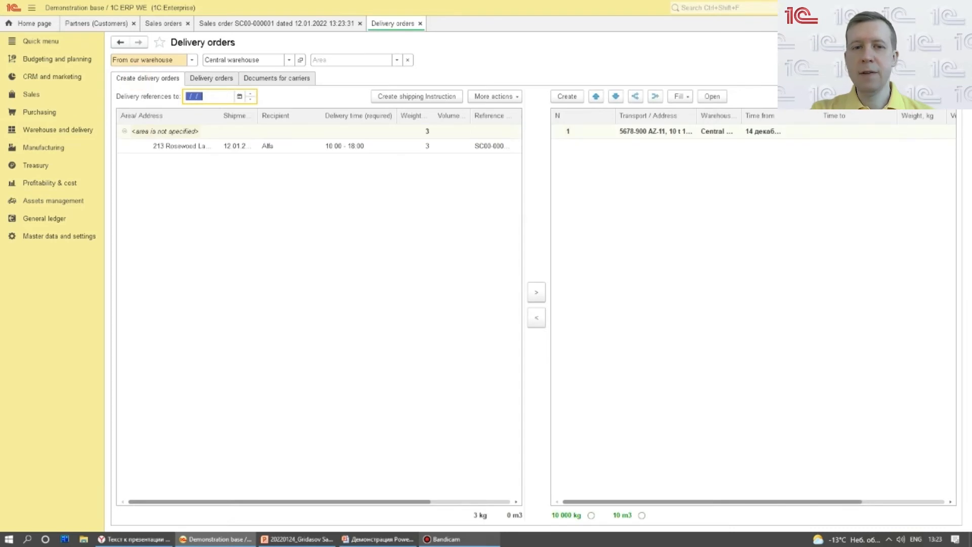
pyautogui.click(567, 97)
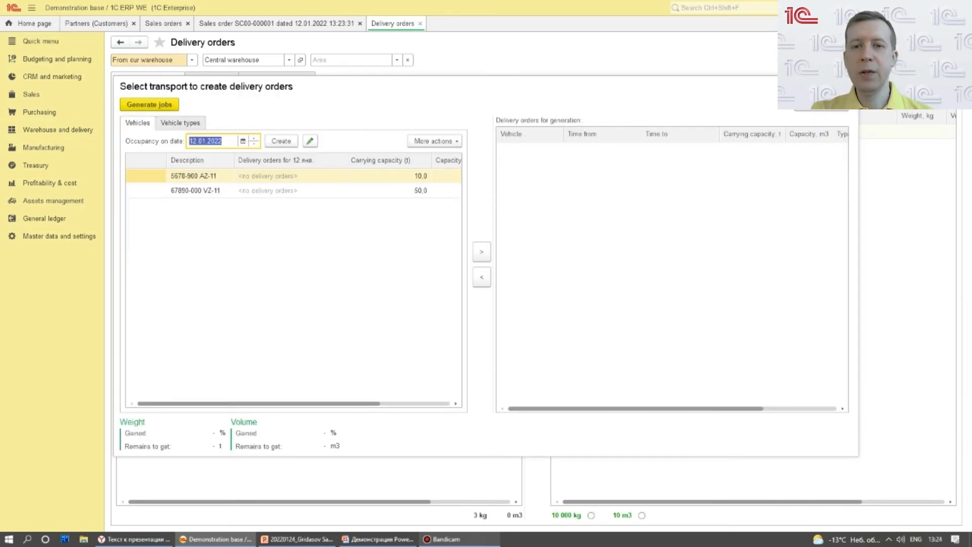
pyautogui.doubleClick(196, 190)
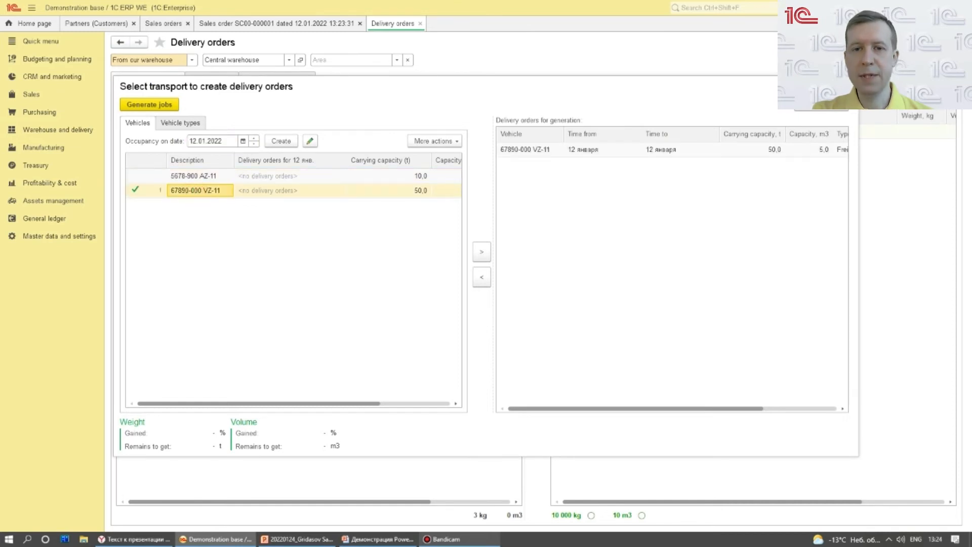
pyautogui.click(149, 104)
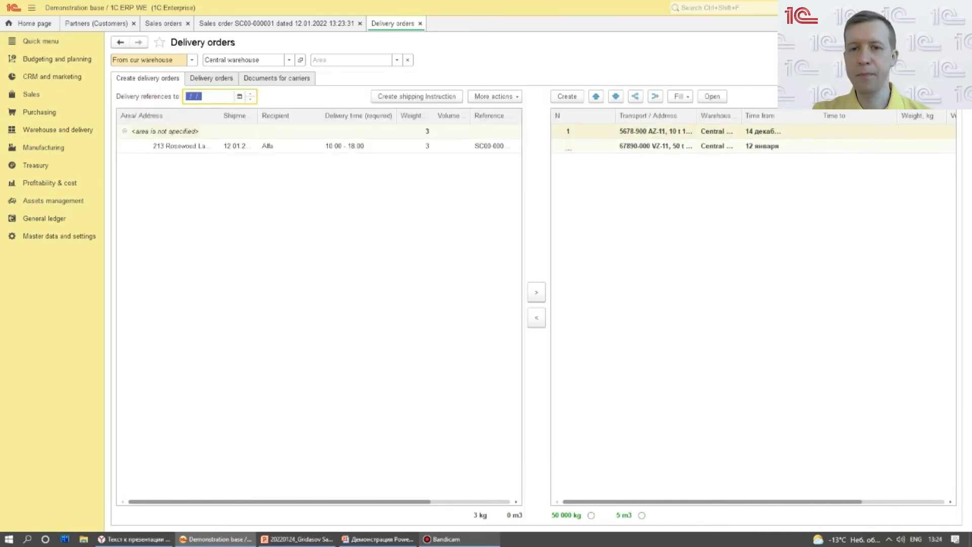
# Assign the Alfa delivery to the delivery order of vehicle 67890-000 VZ-11.
pyautogui.click(669, 146)
pyautogui.click(185, 147)
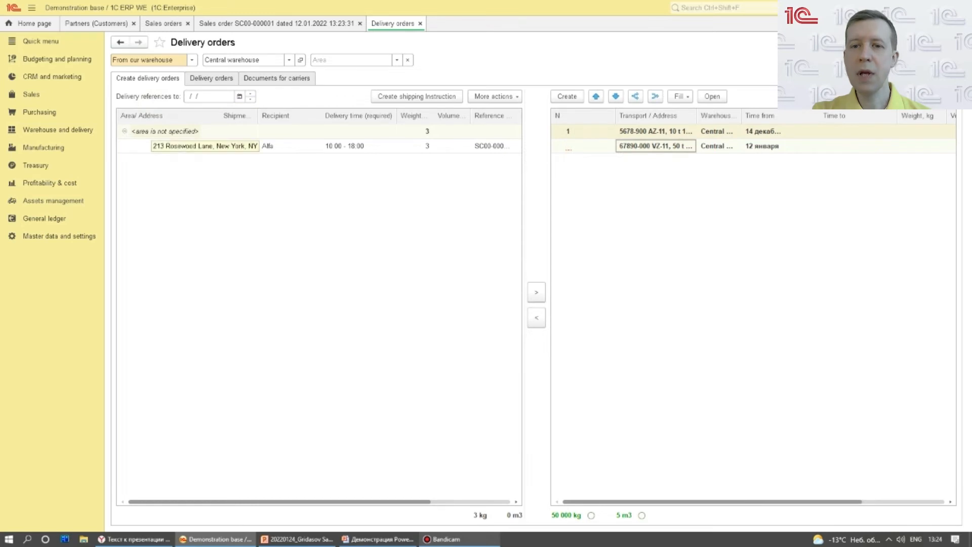
pyautogui.moveTo(185, 149); pyautogui.dragTo(658, 147)
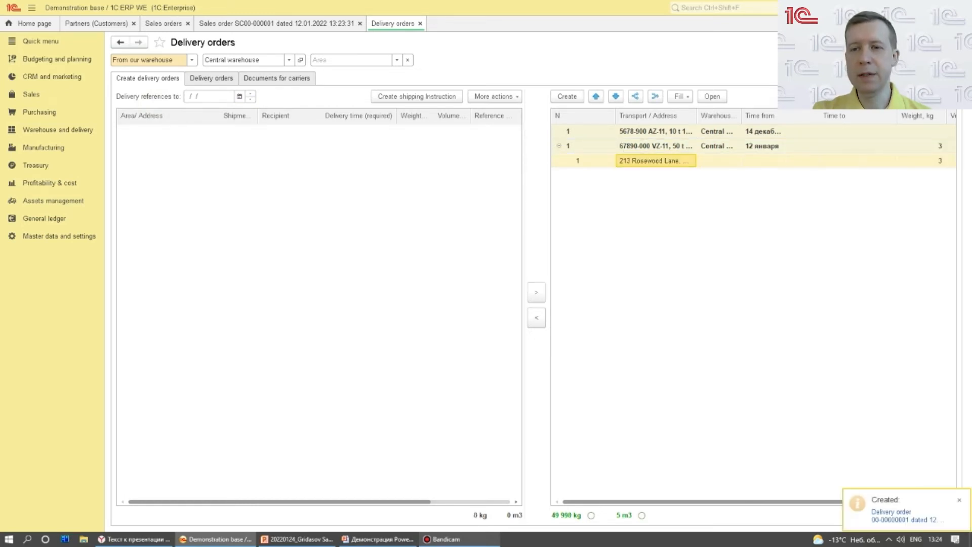
# Open the delivery order of vehicle 67890-000 VZ-11, move it to the status following Created, and post and close it.
pyautogui.click(711, 97)
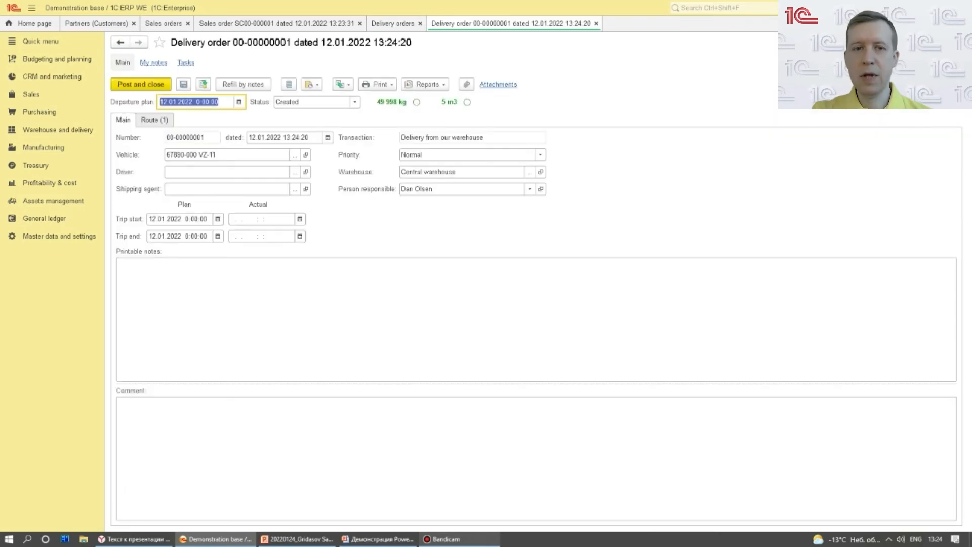
pyautogui.click(355, 102)
pyautogui.click(328, 131)
pyautogui.click(147, 85)
# Create goods issue notes at Central warehouse by all references and all warerooms for shipment date 12.01.2022.
pyautogui.click(45, 129)
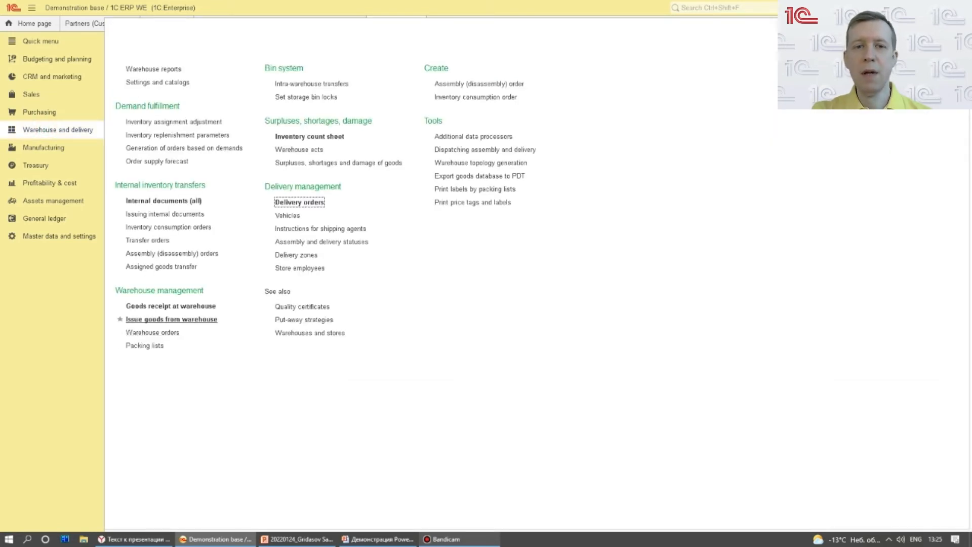
pyautogui.click(172, 319)
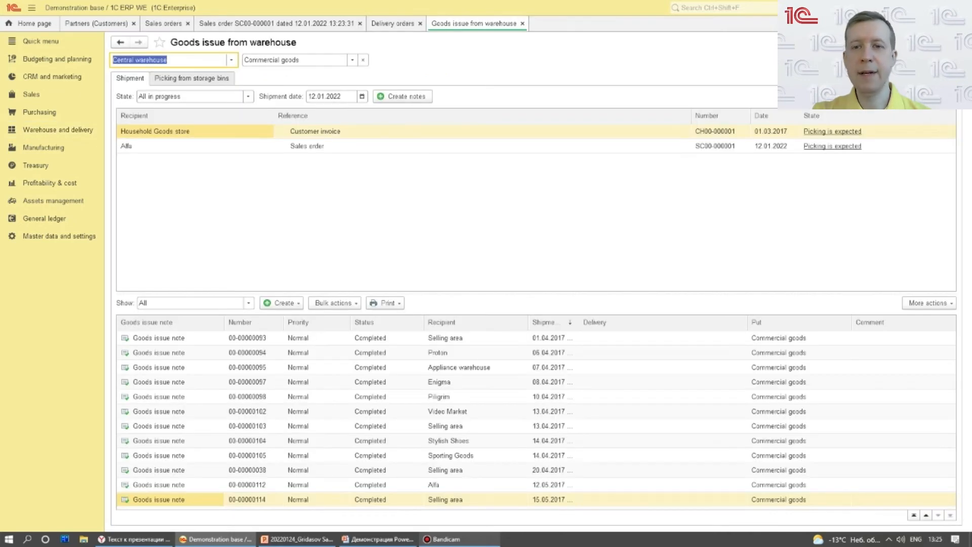
pyautogui.click(308, 146)
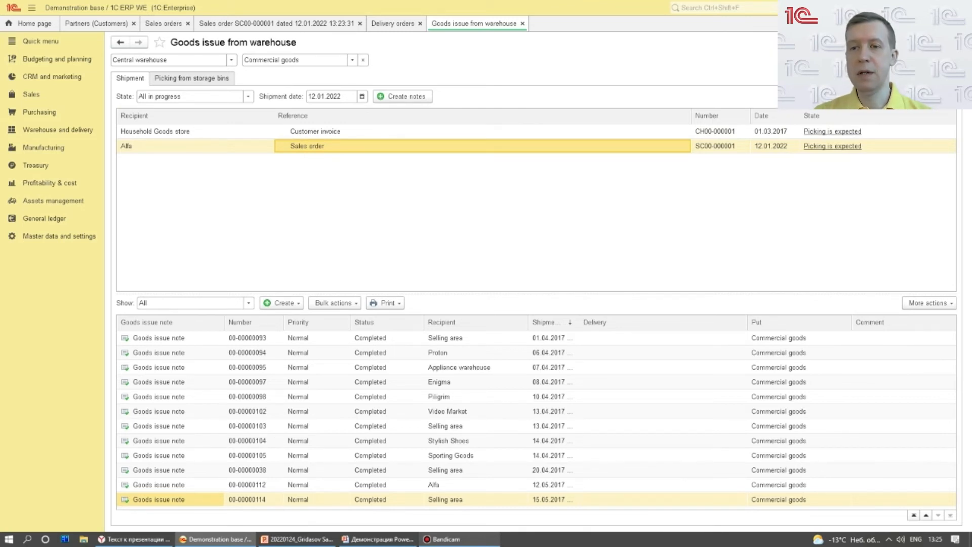
pyautogui.click(404, 97)
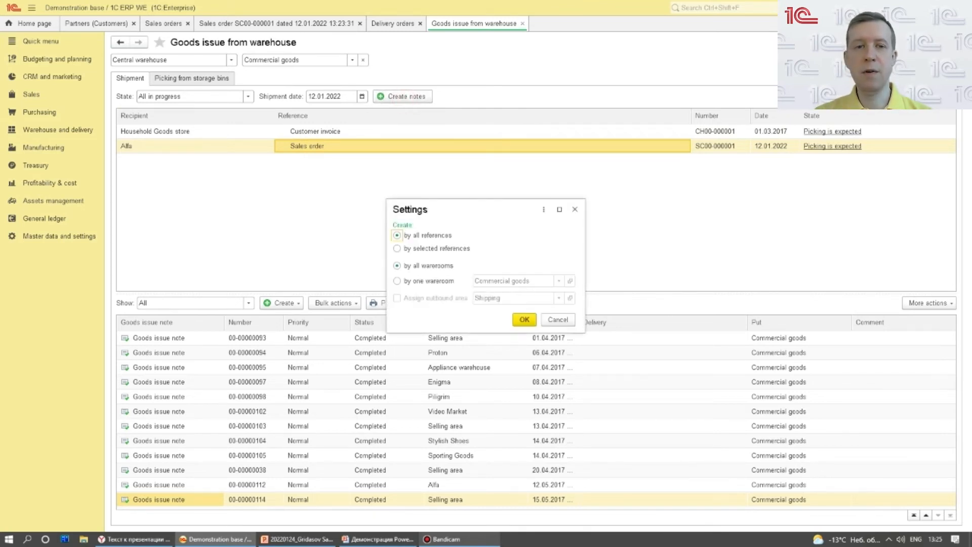
pyautogui.click(524, 320)
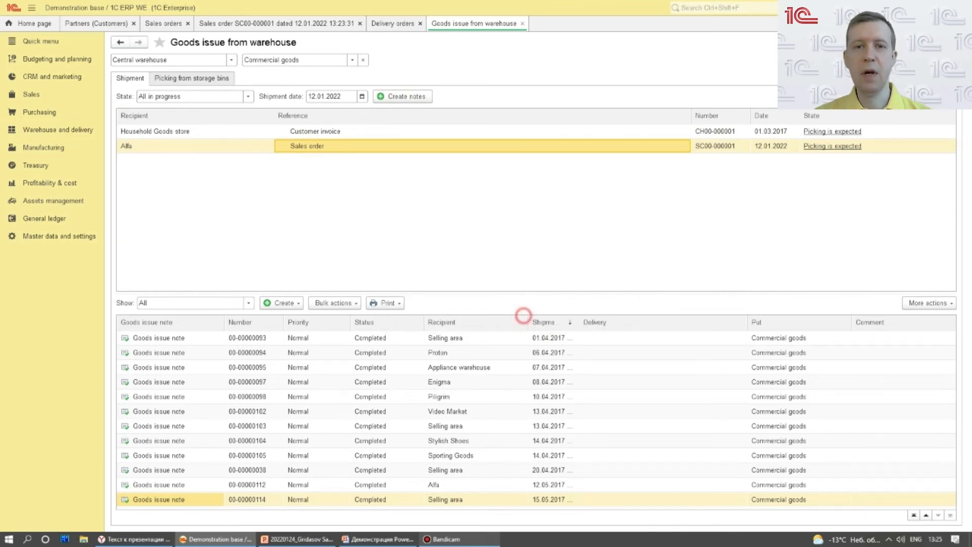
# Open Alfa's new goods issue note, set its status to To pick up, and post it.
pyautogui.click(378, 501)
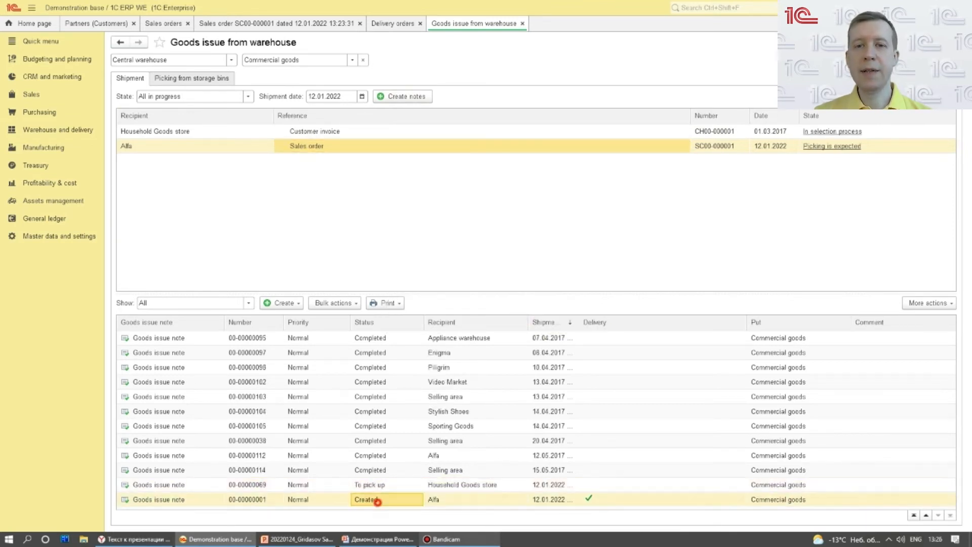
pyautogui.doubleClick(378, 499)
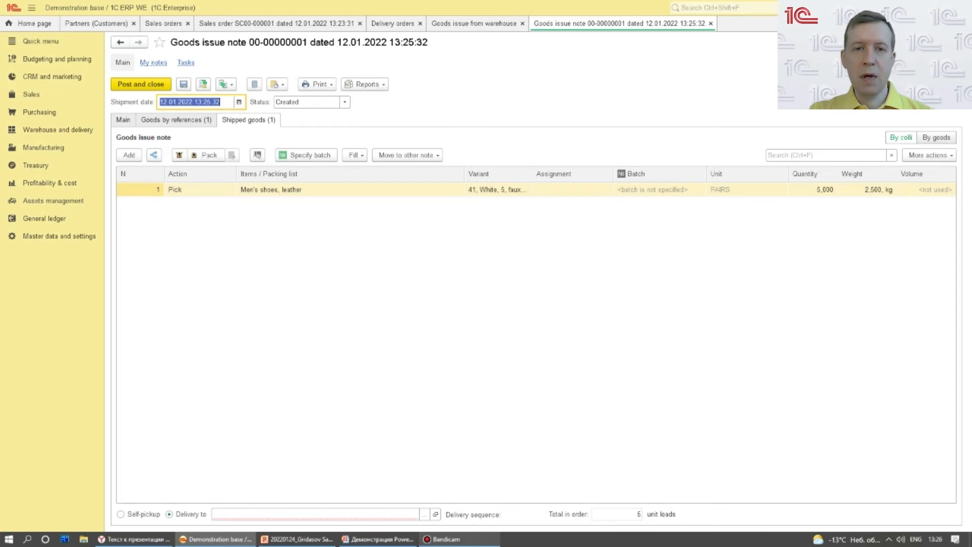
pyautogui.click(345, 102)
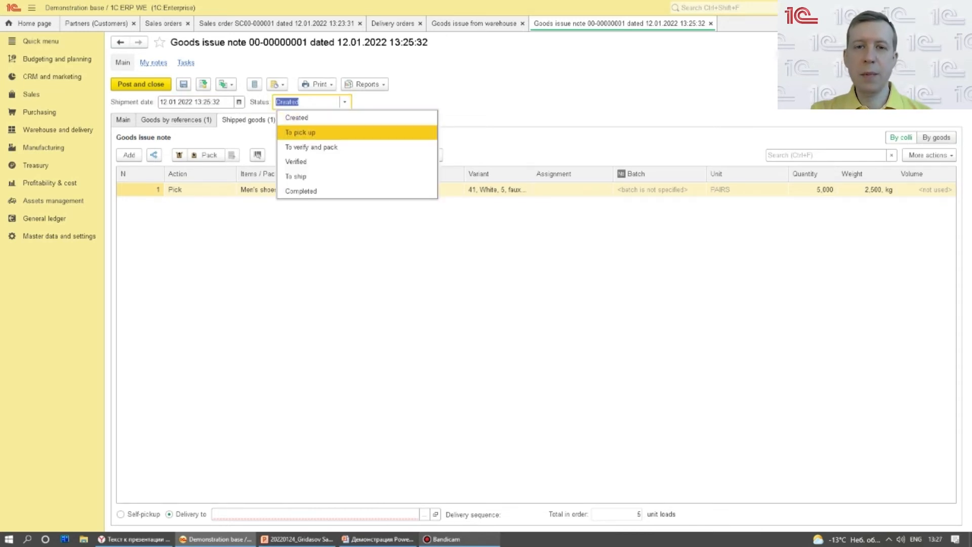
pyautogui.click(319, 131)
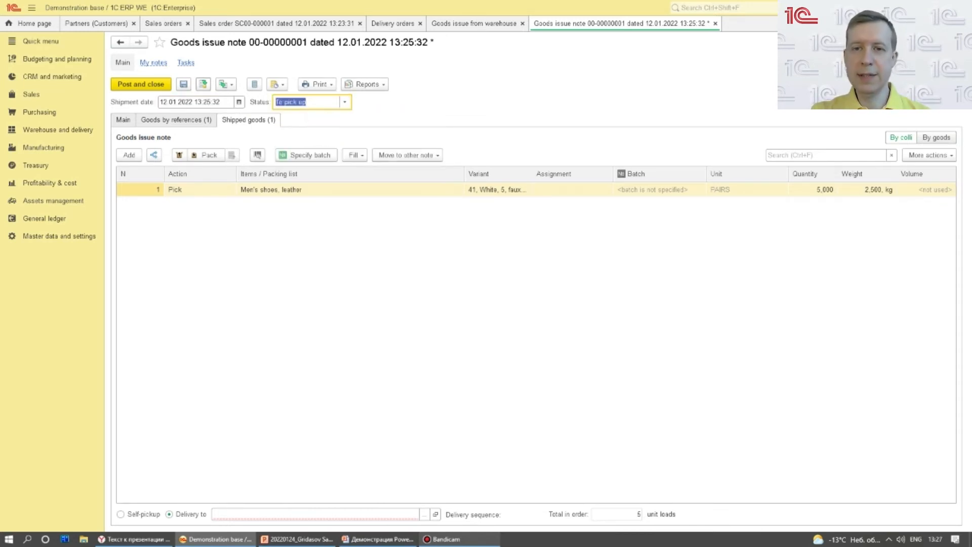
pyautogui.click(203, 84)
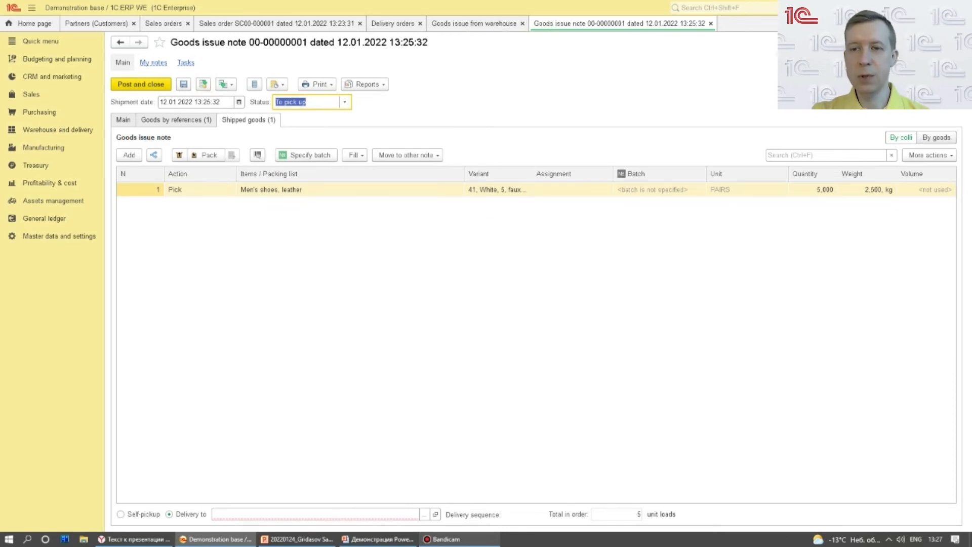
# Create a job for picking from storage bins by all references, ignoring warehouse areas and generating only picking tasks.
pyautogui.click(471, 23)
pyautogui.click(192, 78)
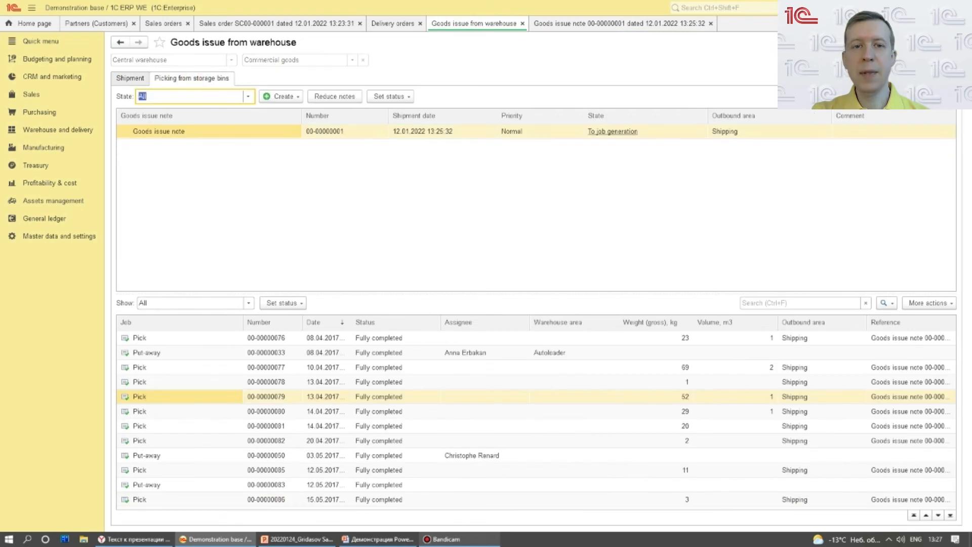
pyautogui.click(281, 96)
pyautogui.click(299, 110)
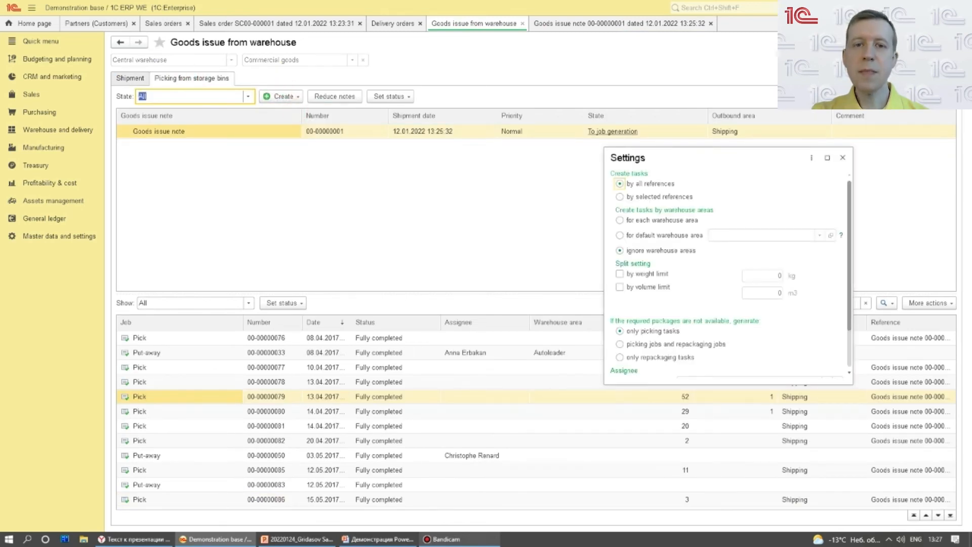
pyautogui.scroll(-2, 723, 279)
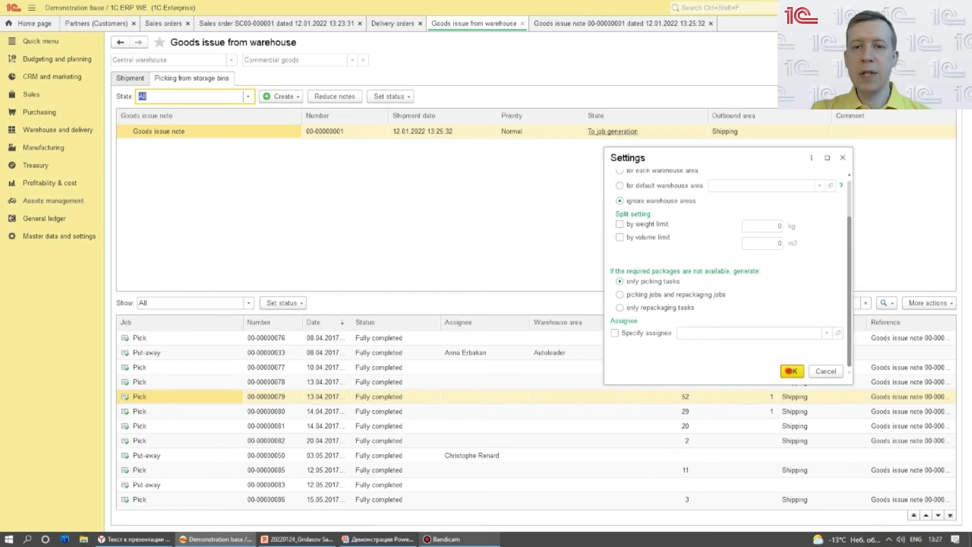
pyautogui.click(788, 370)
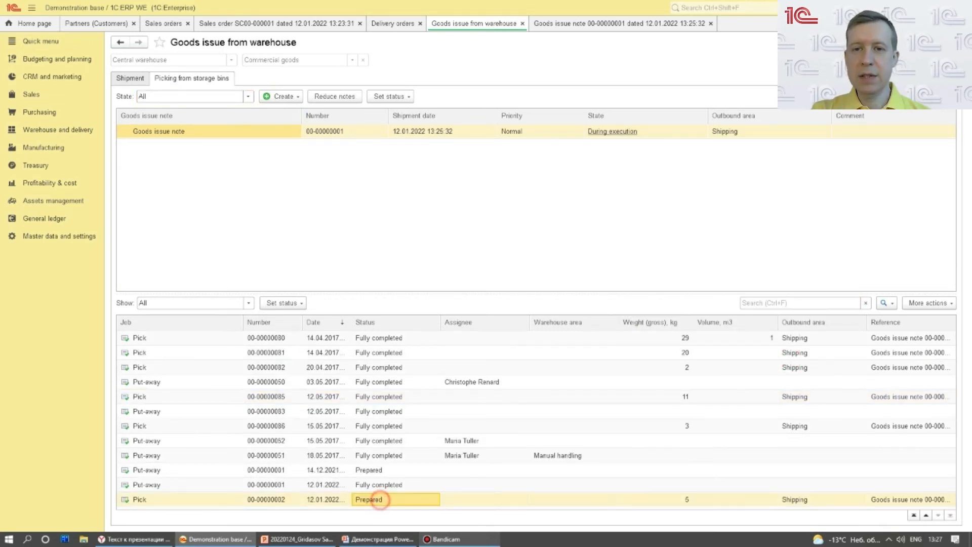
# Open the prepared picking job dated 12.01.2022, set its status to Fully completed, and post and close it.
pyautogui.doubleClick(380, 499)
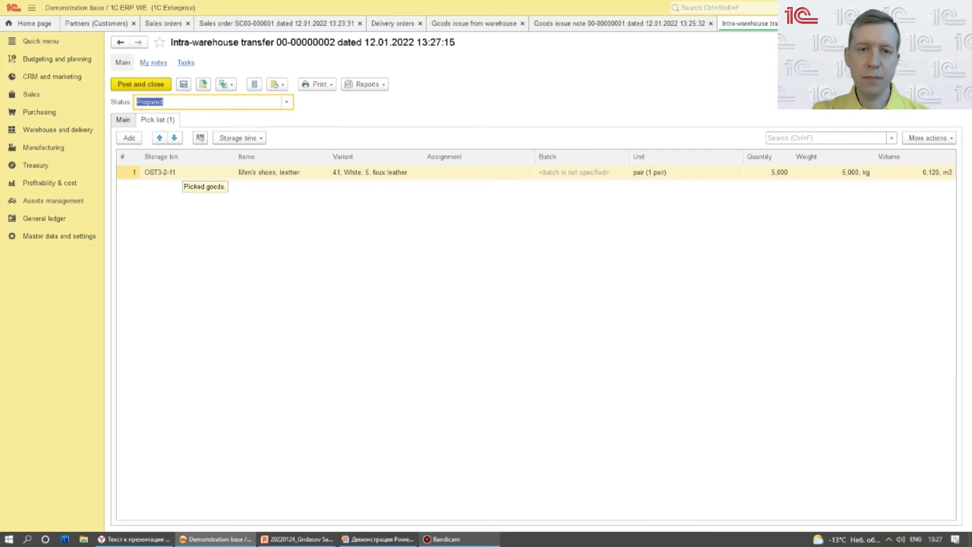
pyautogui.click(286, 102)
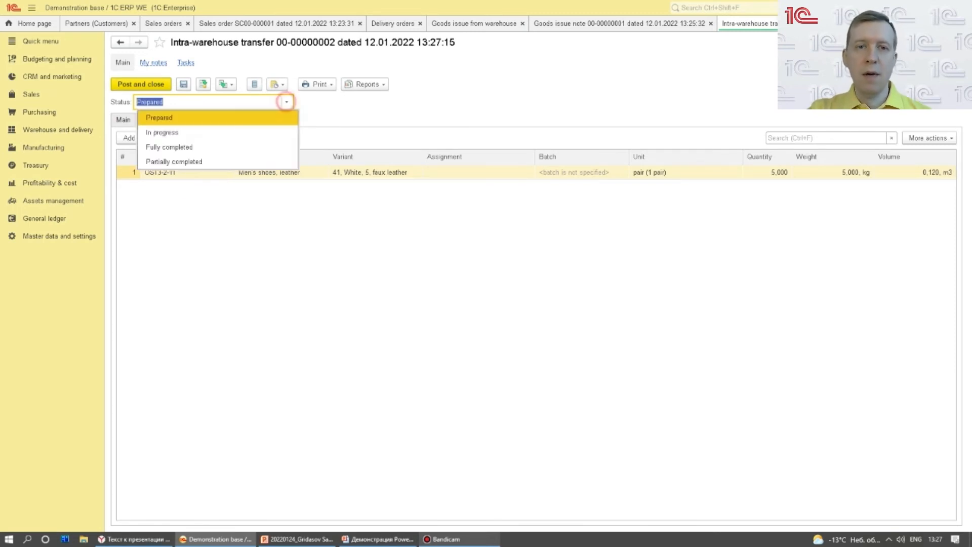
pyautogui.click(210, 147)
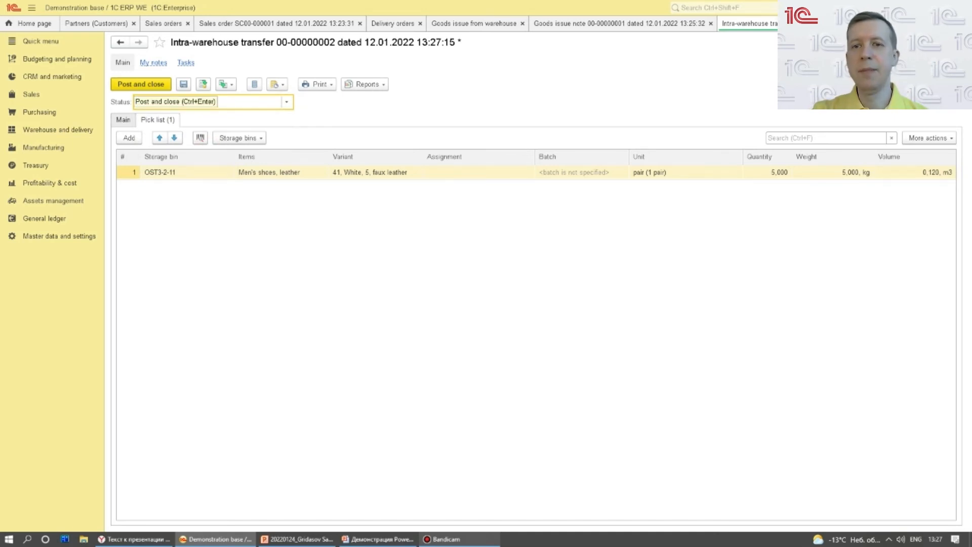
pyautogui.click(141, 84)
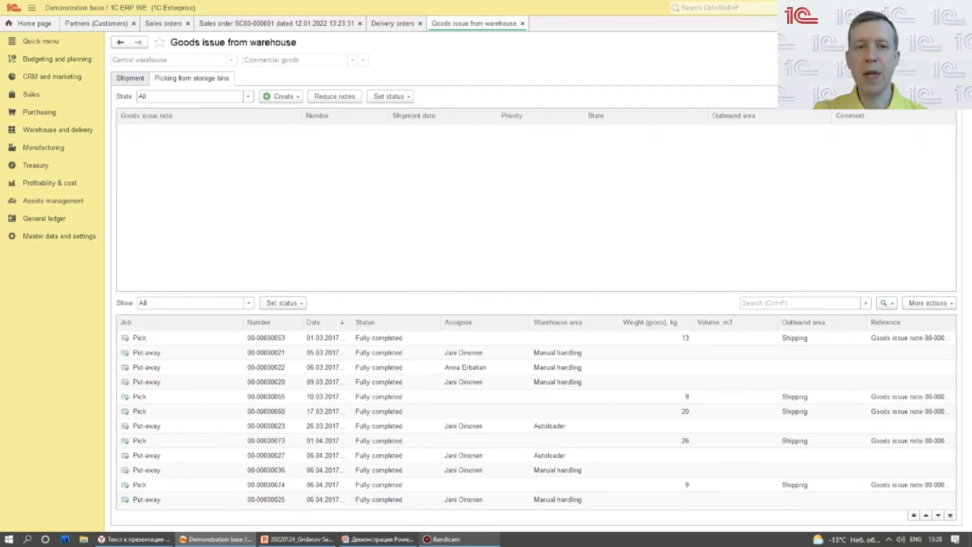
# Open Alfa's goods issue note of 12.01.2022 in the shipment list, set its status to Verified, and post and close it.
pyautogui.click(130, 79)
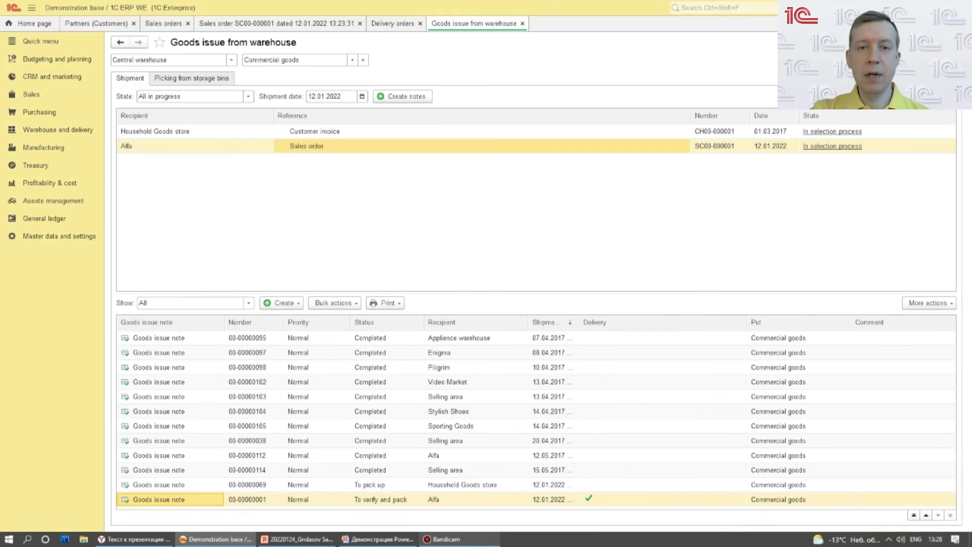
pyautogui.doubleClick(447, 499)
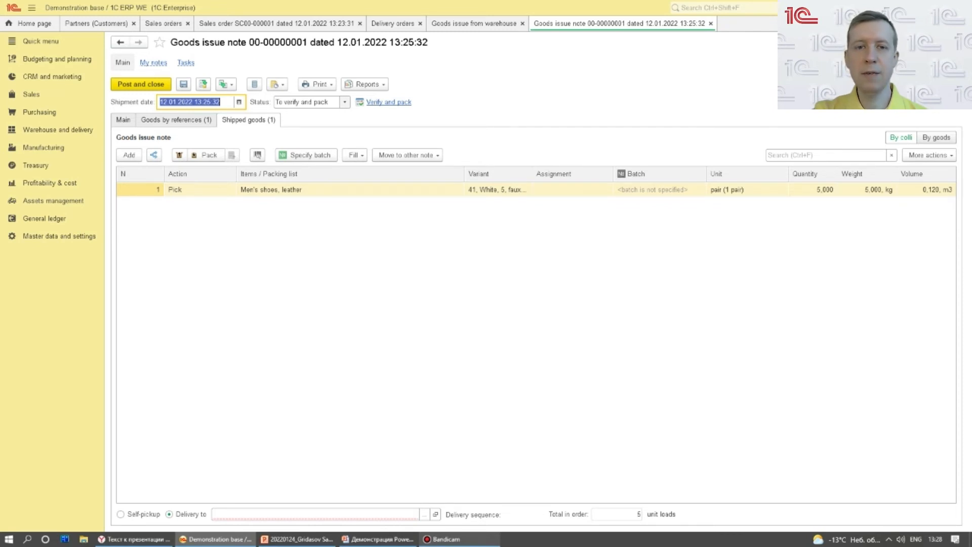
pyautogui.click(344, 103)
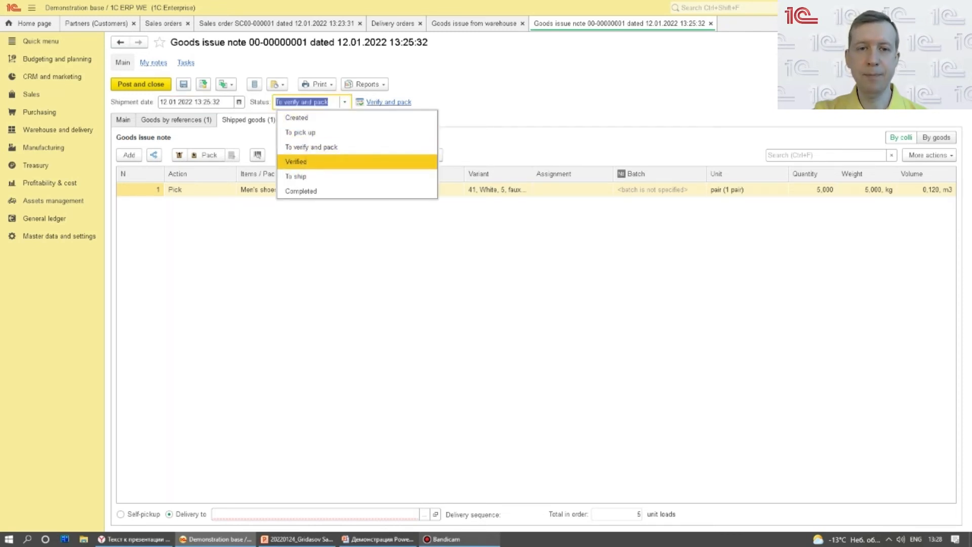
pyautogui.click(329, 161)
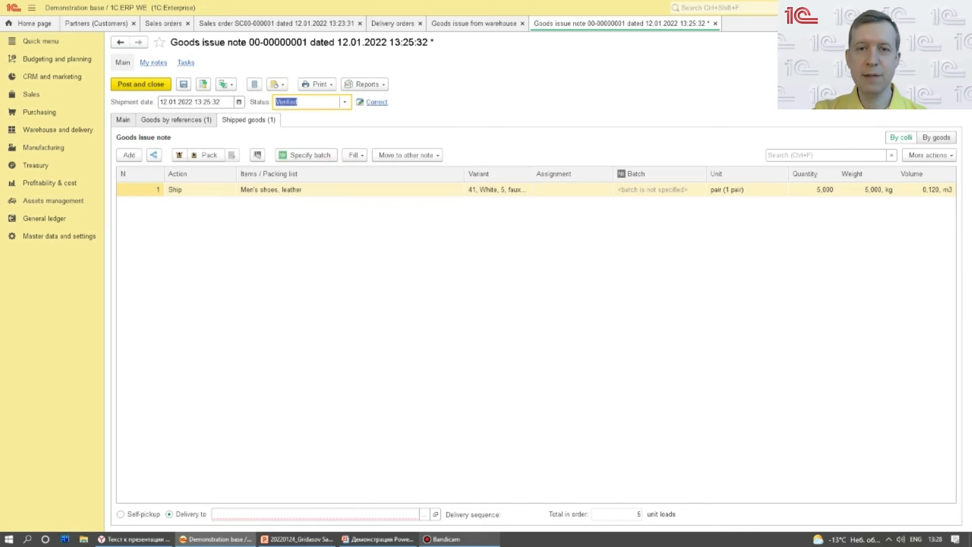
pyautogui.click(146, 84)
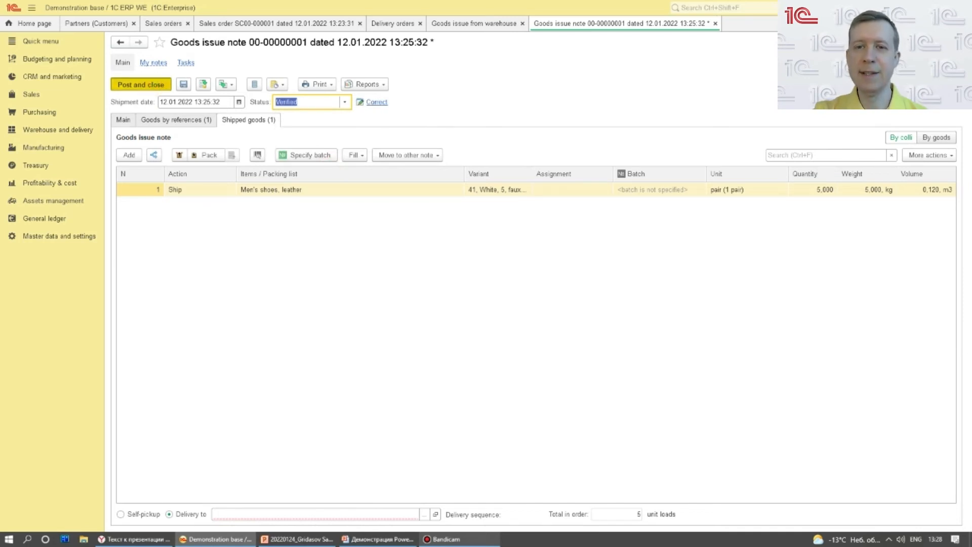
# Reopen Alfa's goods issue note, assign the queued delivery order of 12.01.2022, and post it with the status To ship.
pyautogui.doubleClick(354, 500)
pyautogui.click(424, 514)
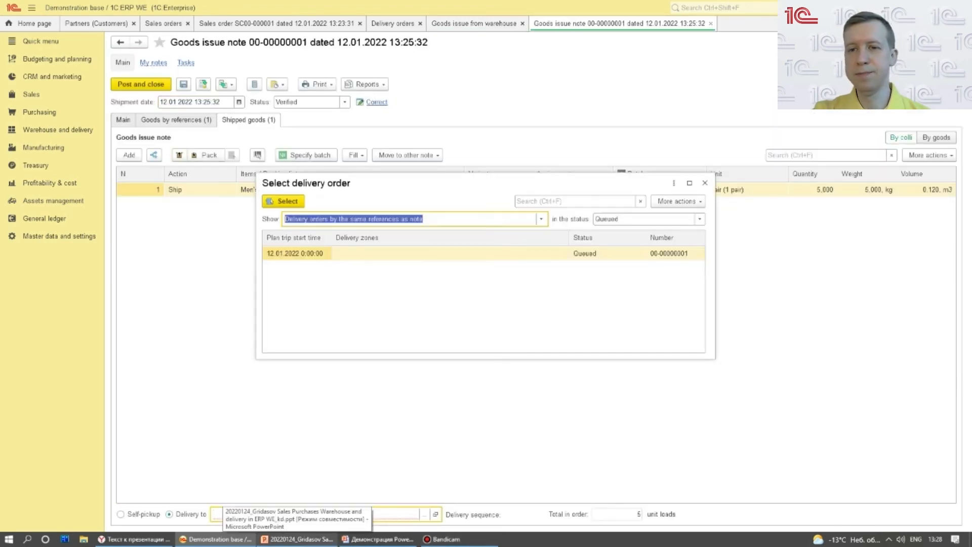
pyautogui.doubleClick(304, 252)
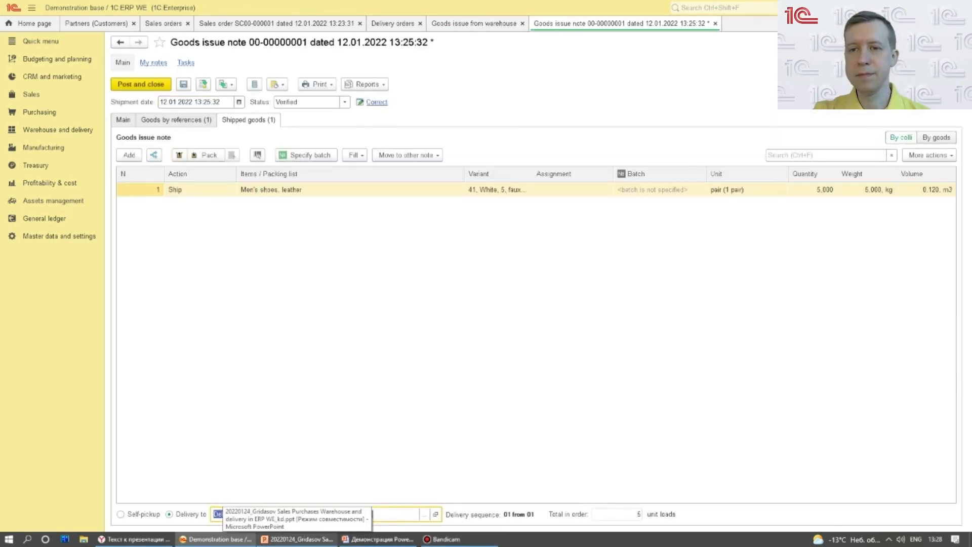
pyautogui.click(345, 102)
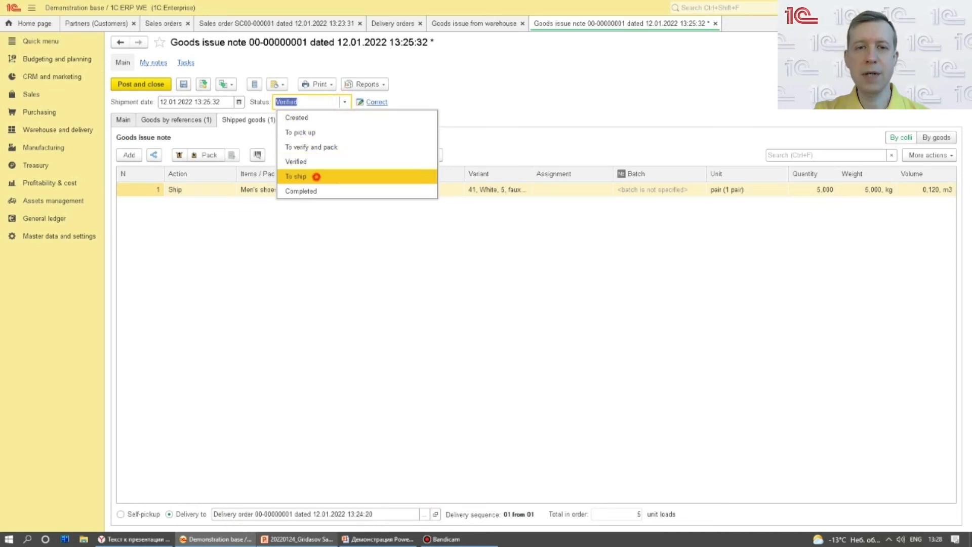
pyautogui.click(309, 176)
pyautogui.click(203, 84)
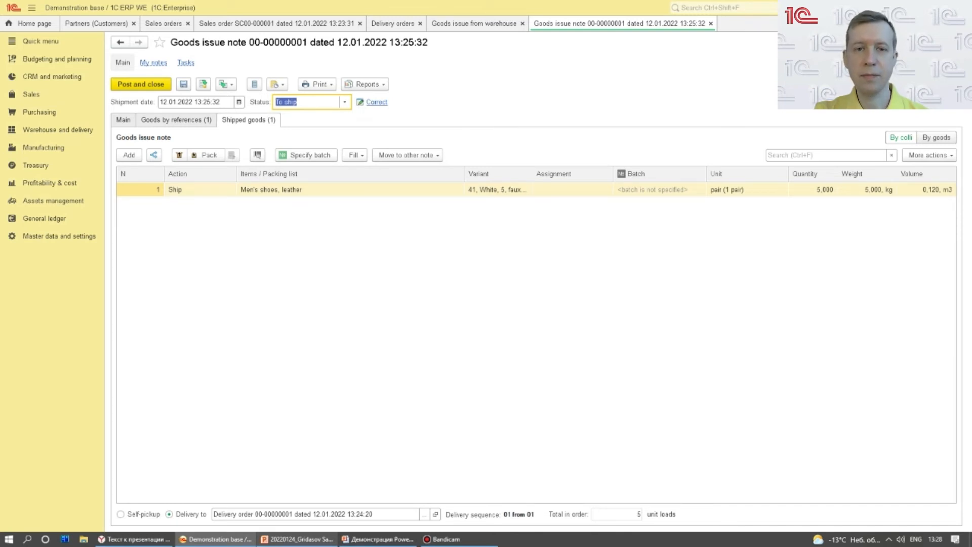
# Set the status of Alfa's goods issue note to Completed, and post and close it.
pyautogui.click(344, 102)
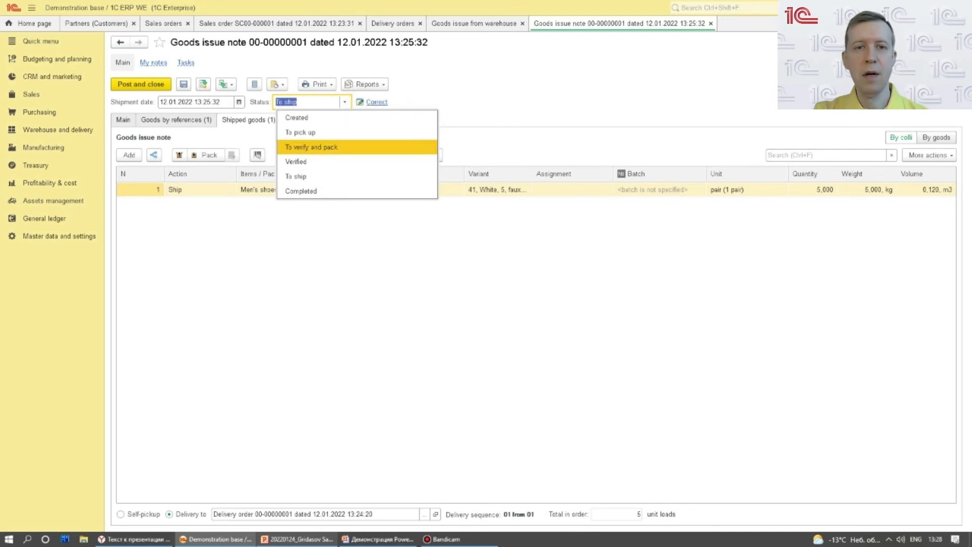
pyautogui.click(309, 190)
pyautogui.click(150, 84)
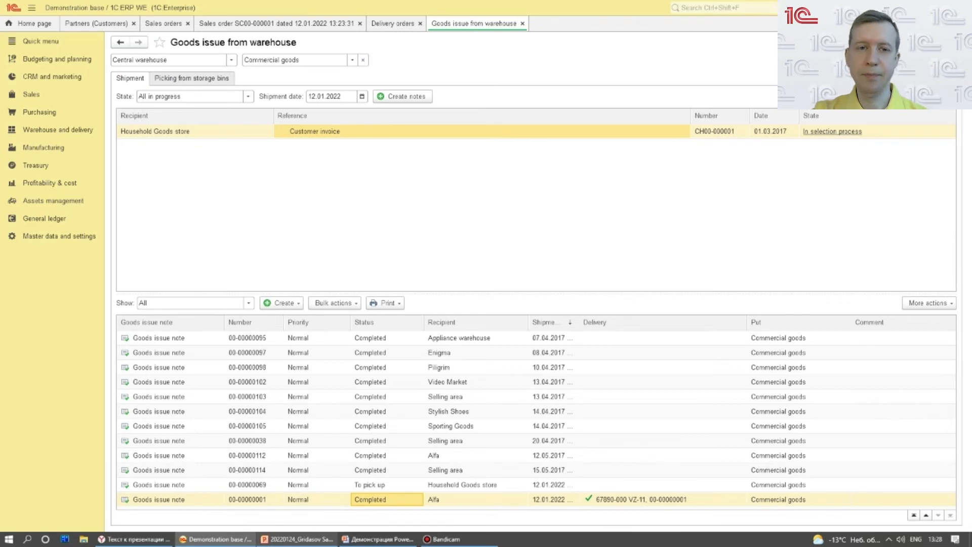
# Open the delivery order of vehicle 67890-000 VZ-11, set it to Shipped with a refill by the linked goods issue notes, and post it.
pyautogui.click(386, 24)
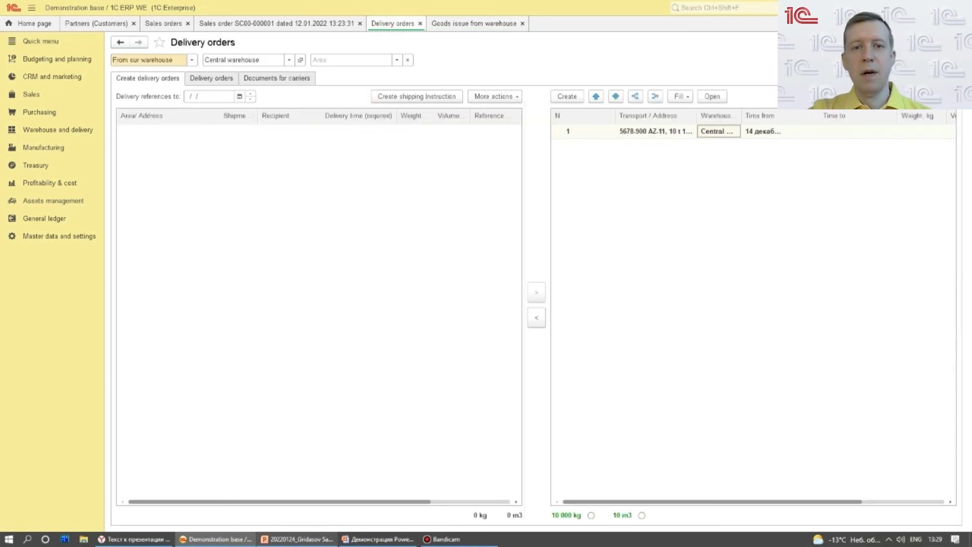
pyautogui.click(205, 78)
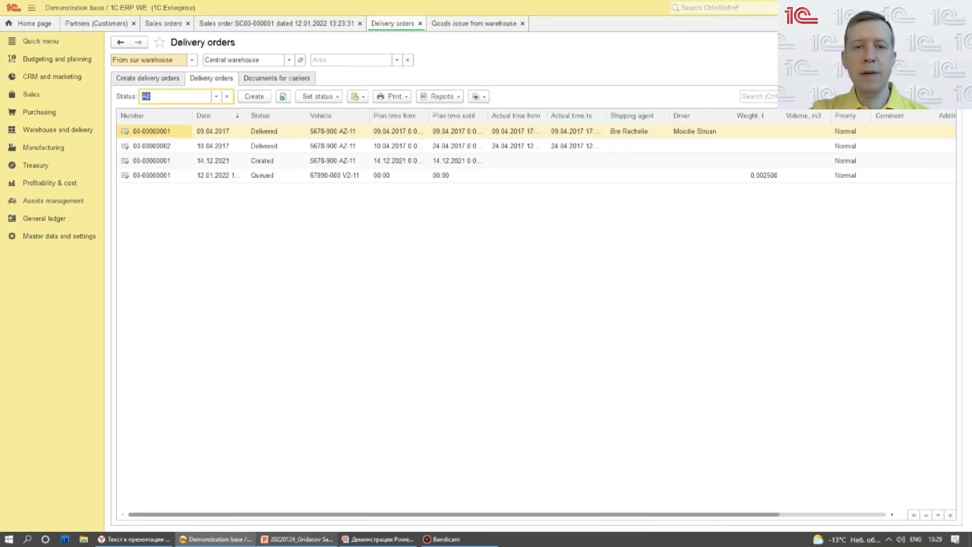
pyautogui.doubleClick(264, 175)
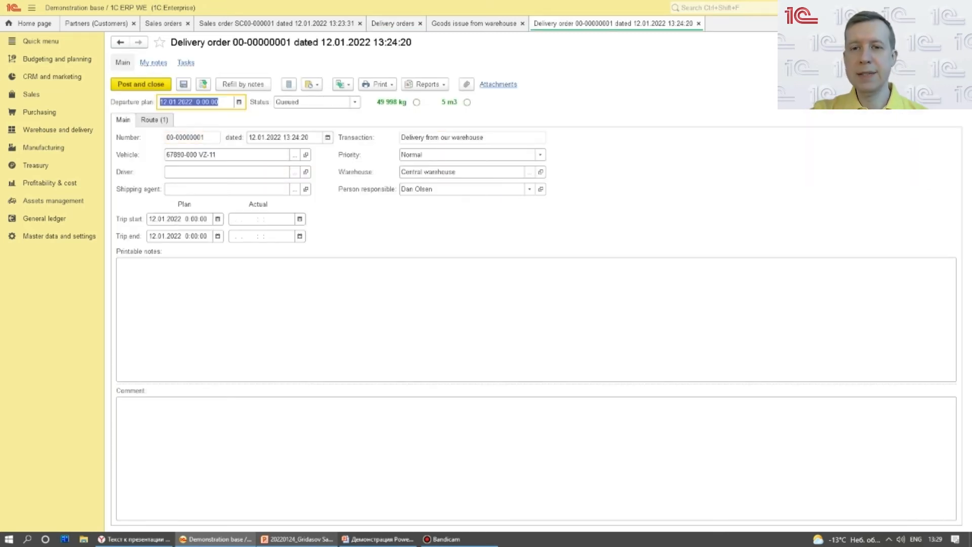
pyautogui.click(355, 102)
pyautogui.click(321, 147)
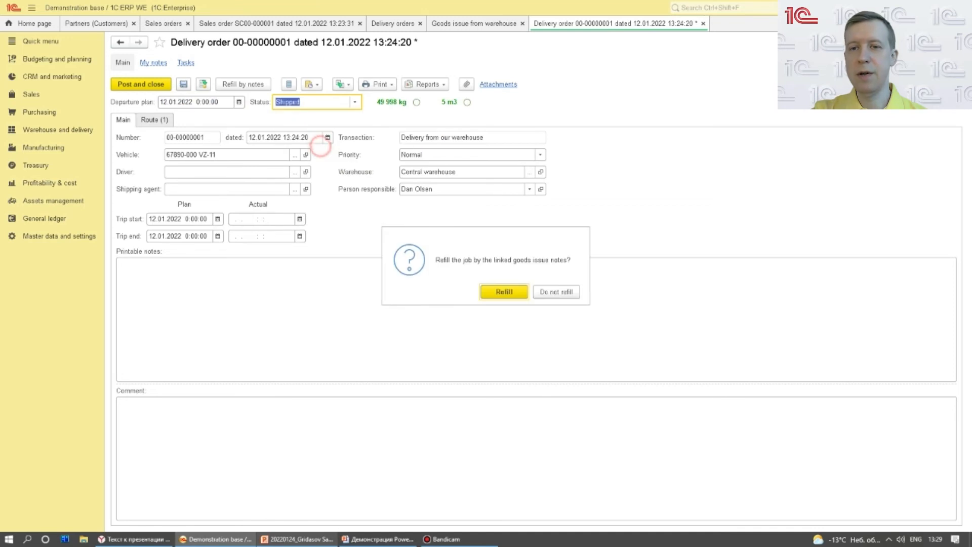
pyautogui.press('Return')
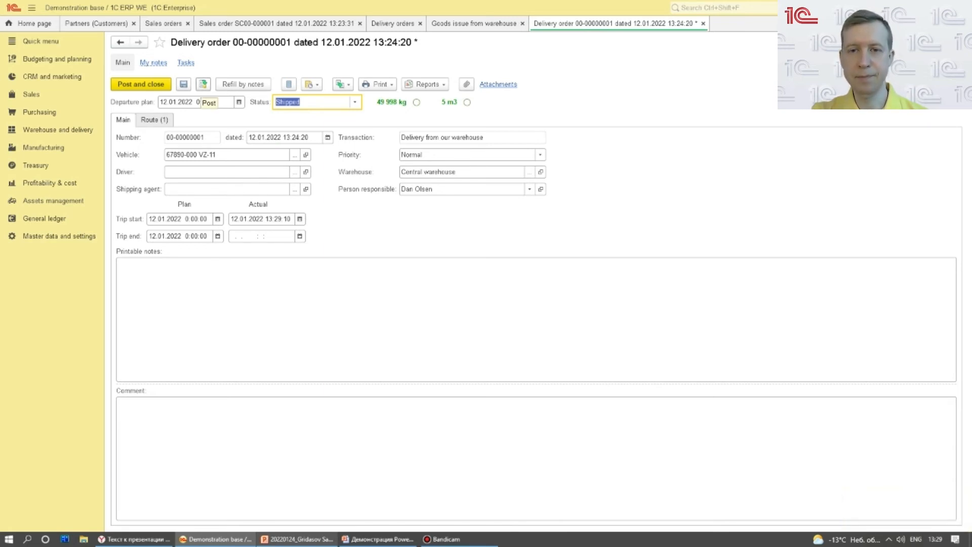
pyautogui.click(202, 84)
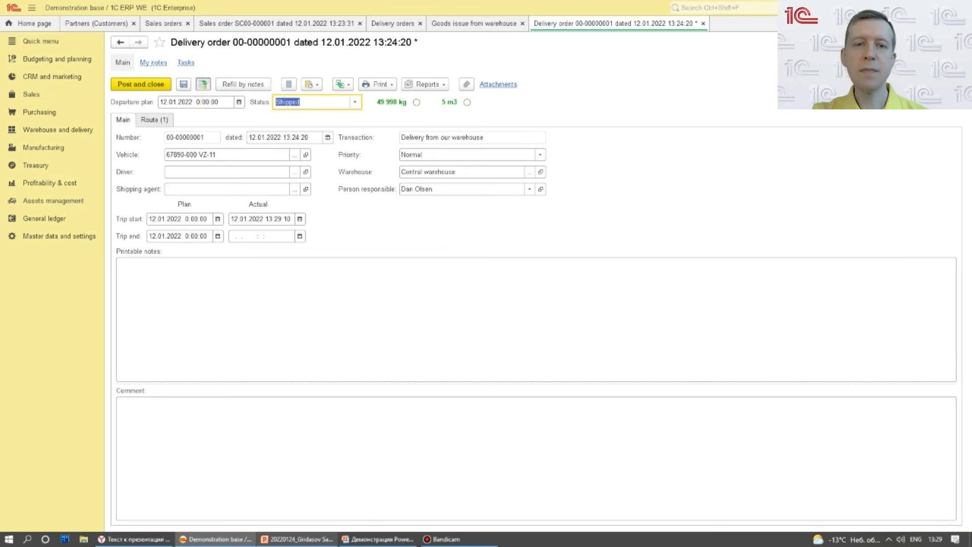
# Set the delivery order's status to Delivered, and post and close it.
pyautogui.click(355, 102)
pyautogui.click(304, 160)
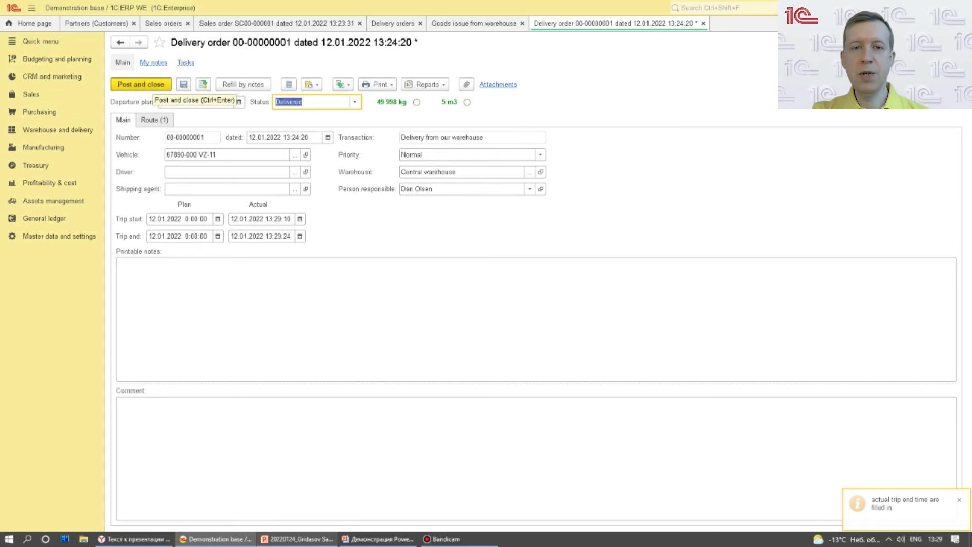
pyautogui.click(152, 85)
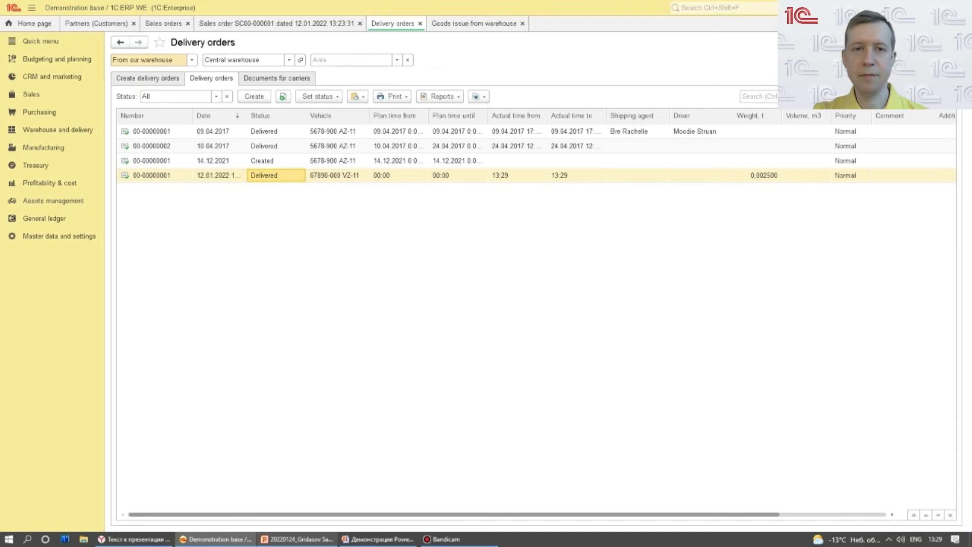
# Return to the sales orders list and open the available actions for Alfa's order of 12.01.2022.
pyautogui.click(164, 24)
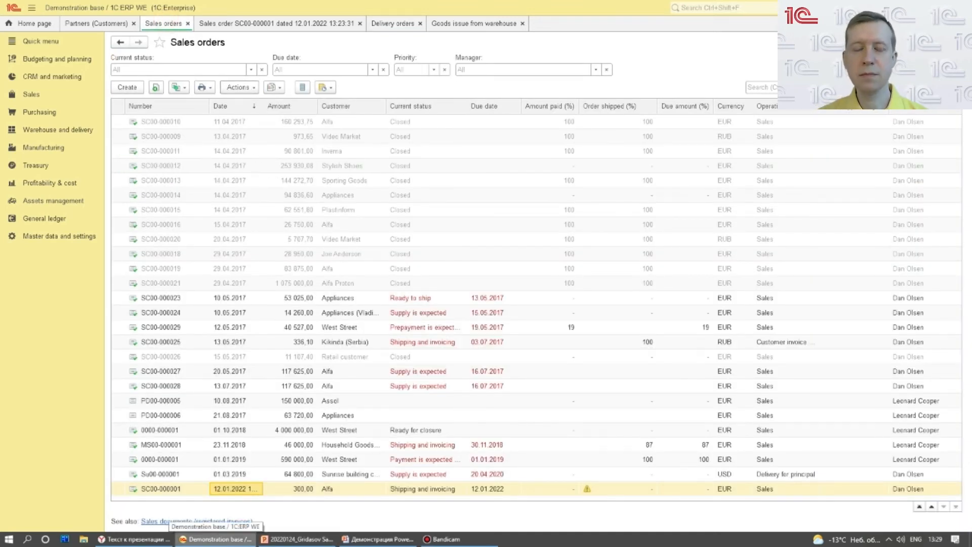
pyautogui.click(238, 87)
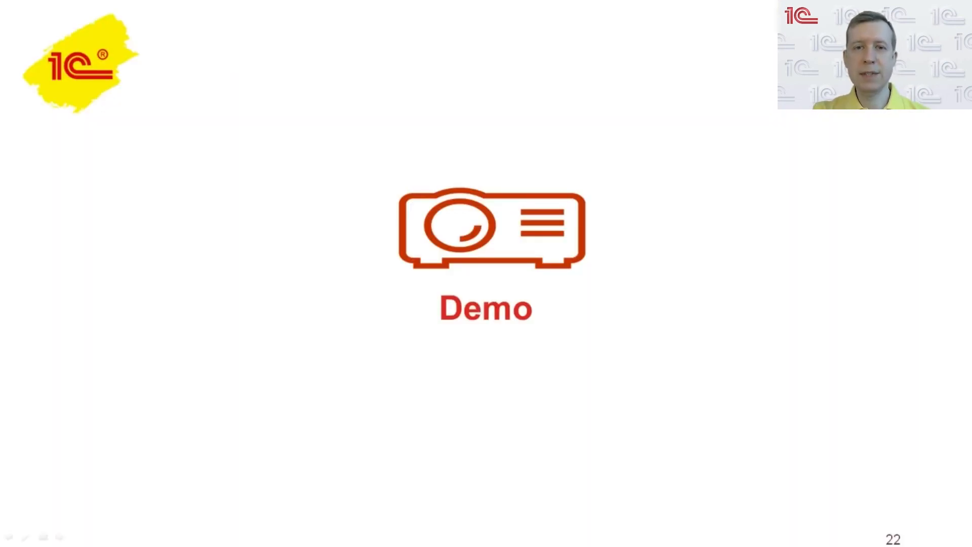
pyautogui.press('Right')
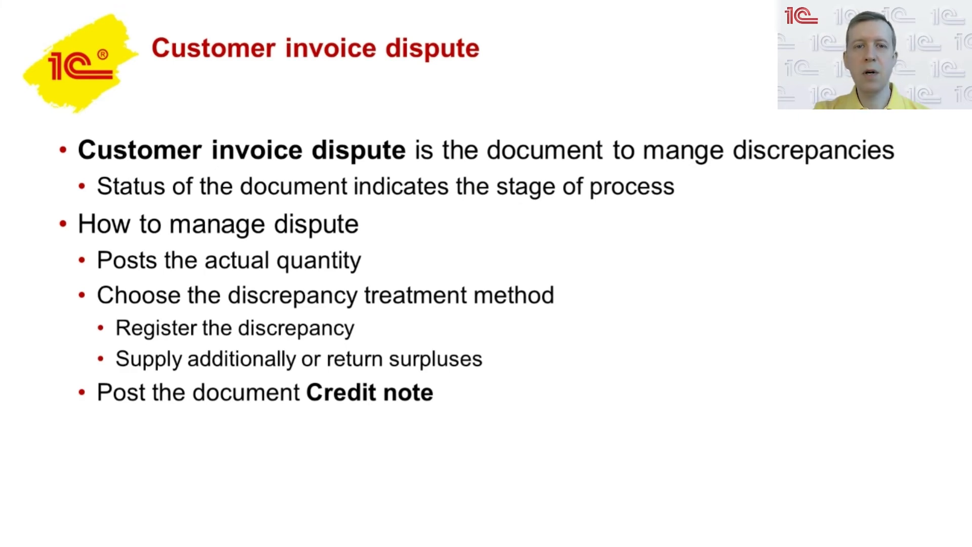
# Switch to 1C:ERP and generate a customer invoice dispute from Alfa's customer invoice dated 12.01.2022.
pyautogui.hotkey('alt', 'Tab')
pyautogui.click(296, 492)
pyautogui.click(261, 90)
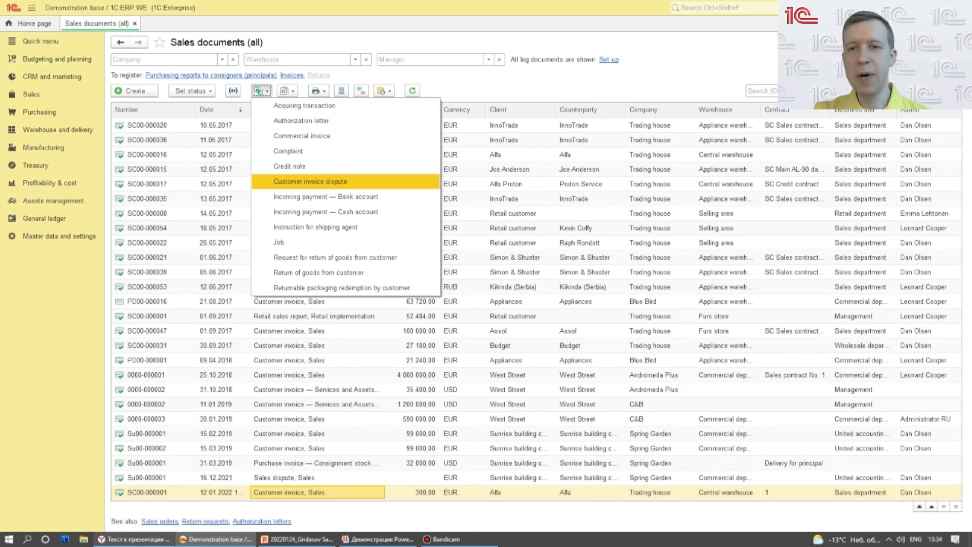
pyautogui.click(403, 182)
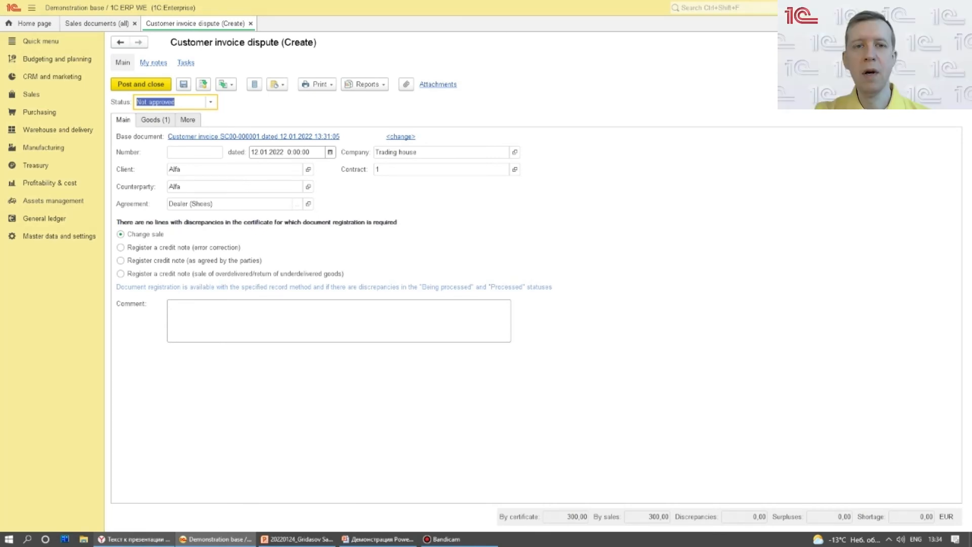
# Set the actual quantity of men's shoes in the dispute to 4 and choose Register as the shortage treatment.
pyautogui.click(153, 120)
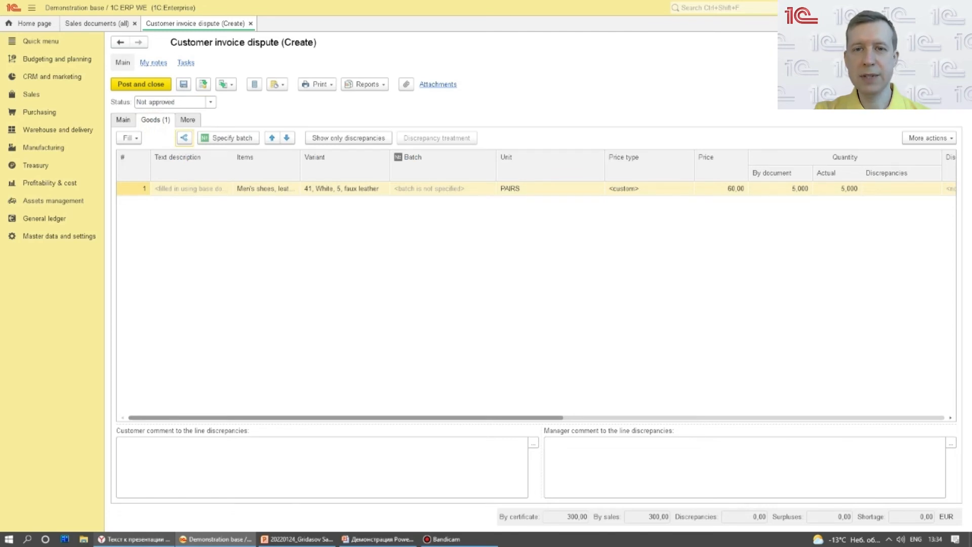
pyautogui.doubleClick(833, 187)
pyautogui.write('4')
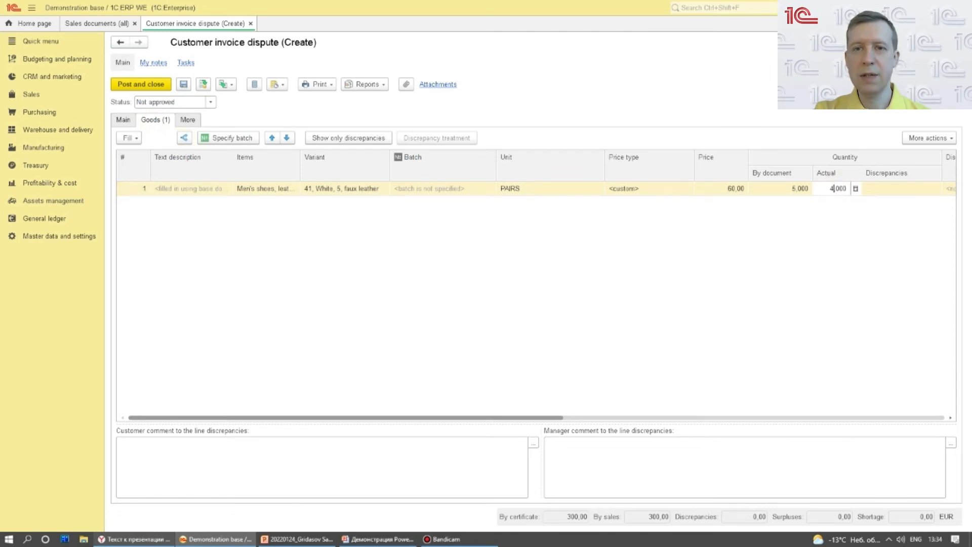
pyautogui.press('Return')
pyautogui.moveTo(547, 417); pyautogui.dragTo(678, 417)
pyautogui.doubleClick(755, 189)
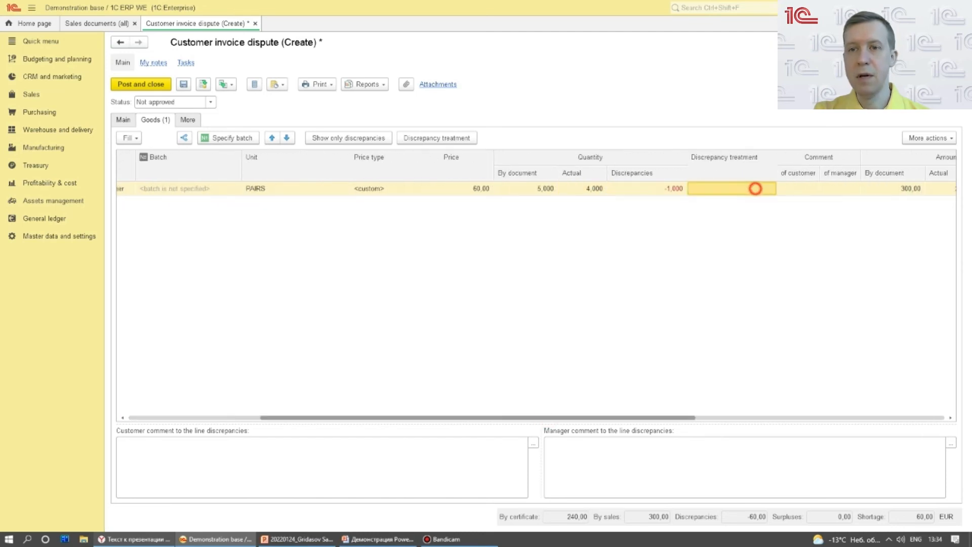
pyautogui.click(638, 242)
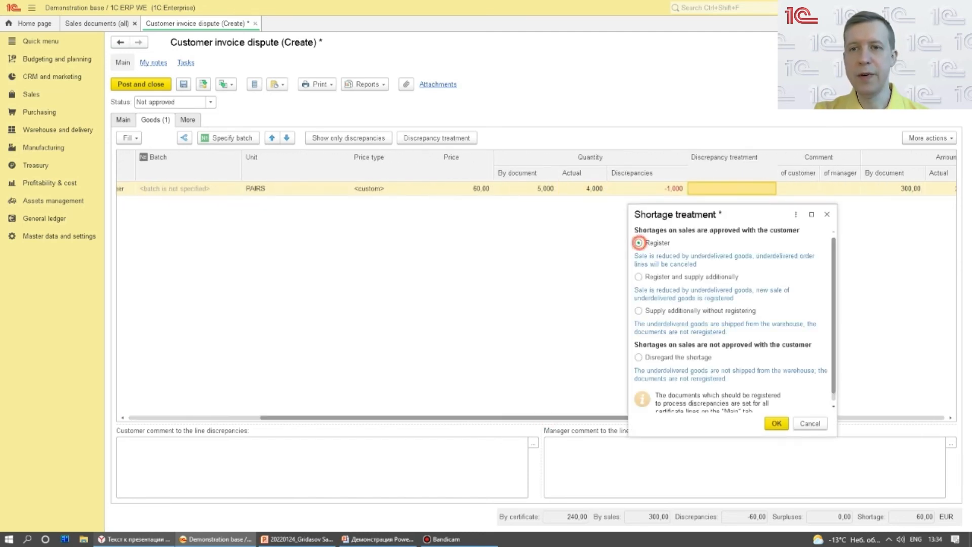
pyautogui.click(776, 423)
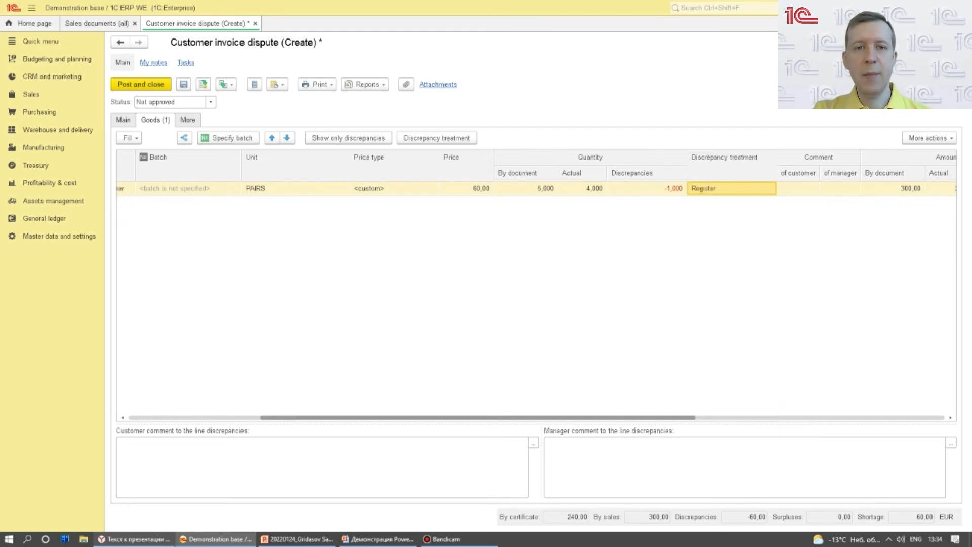
# Choose to register a credit note as agreed by the parties, set the dispute's status to Being processed, and post it.
pyautogui.click(122, 119)
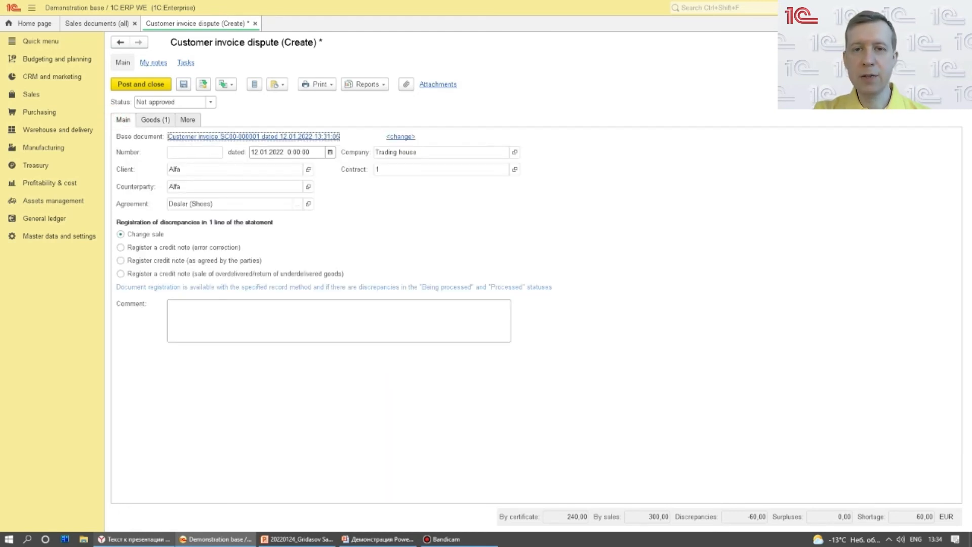
pyautogui.click(121, 260)
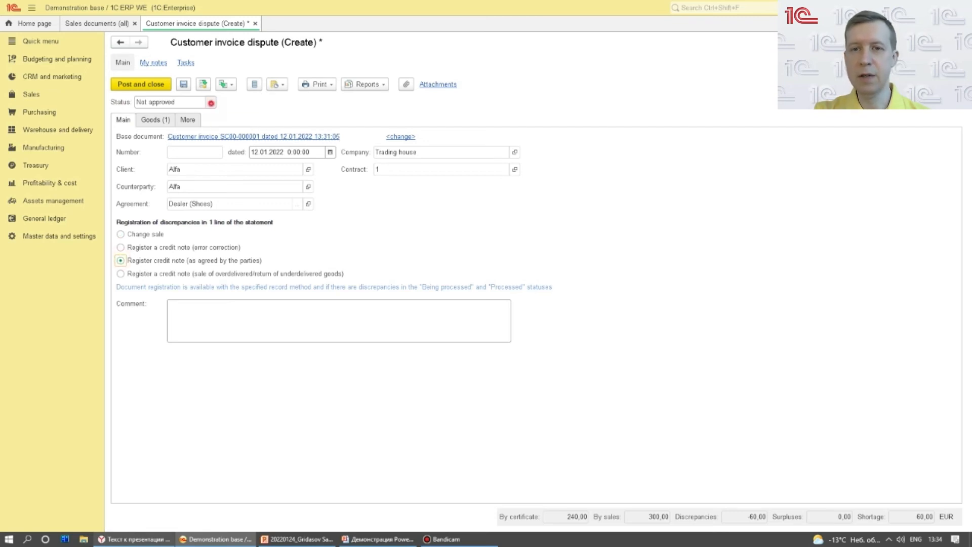
pyautogui.click(211, 102)
pyautogui.click(191, 147)
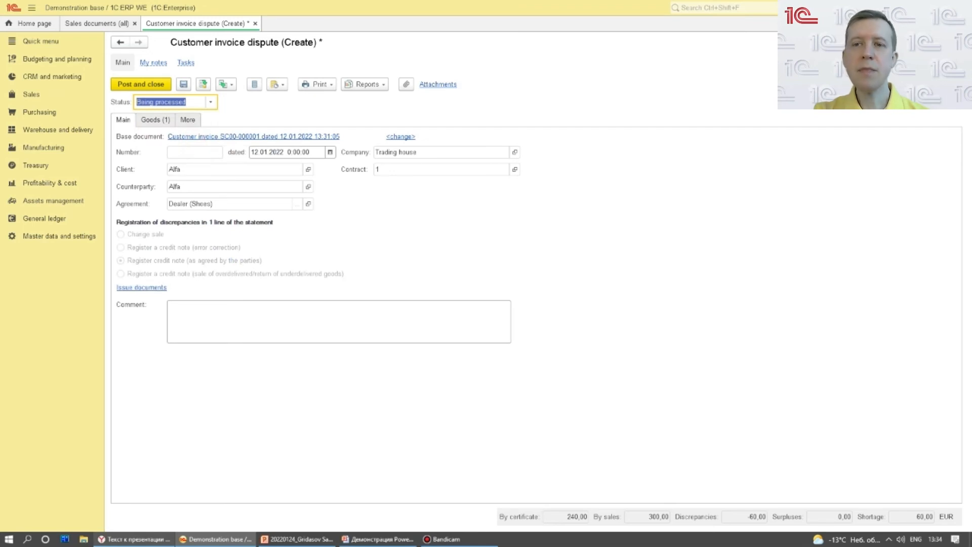
pyautogui.click(203, 84)
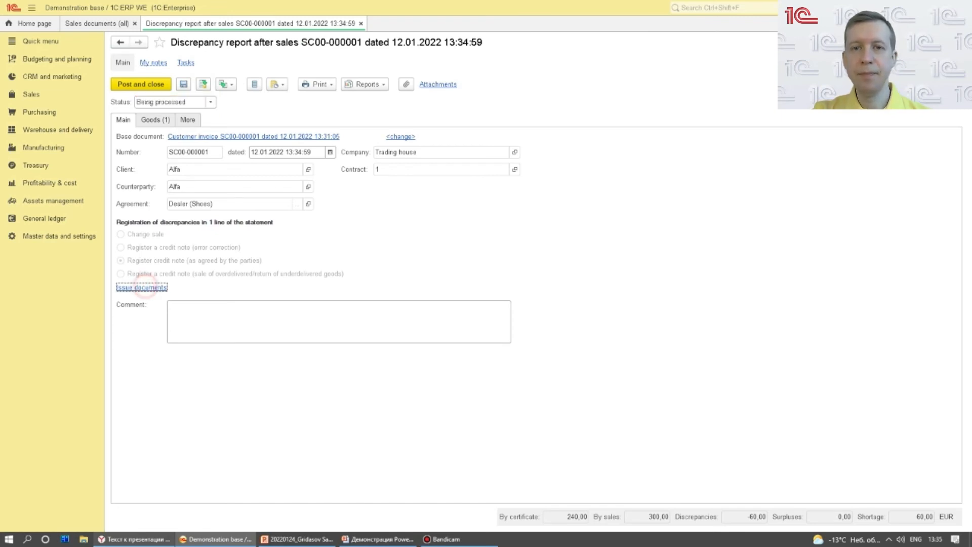
# Start registering the credit note from the dispute's issue documents and open its goods after adjustment.
pyautogui.click(141, 287)
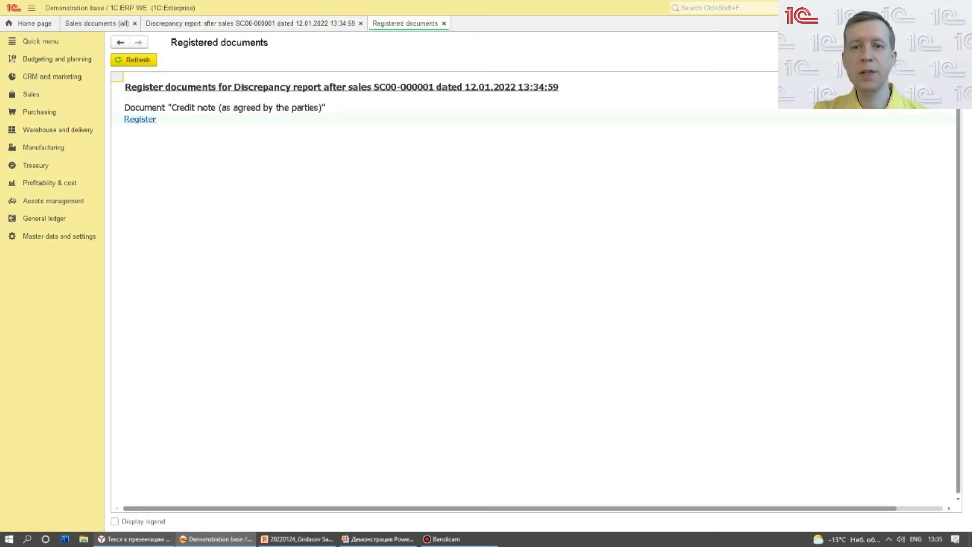
pyautogui.click(143, 117)
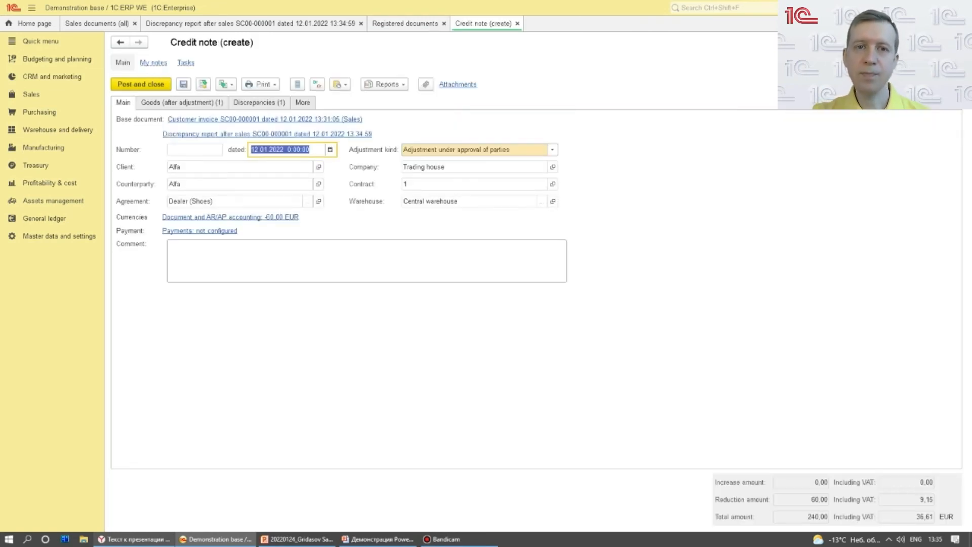
pyautogui.click(185, 102)
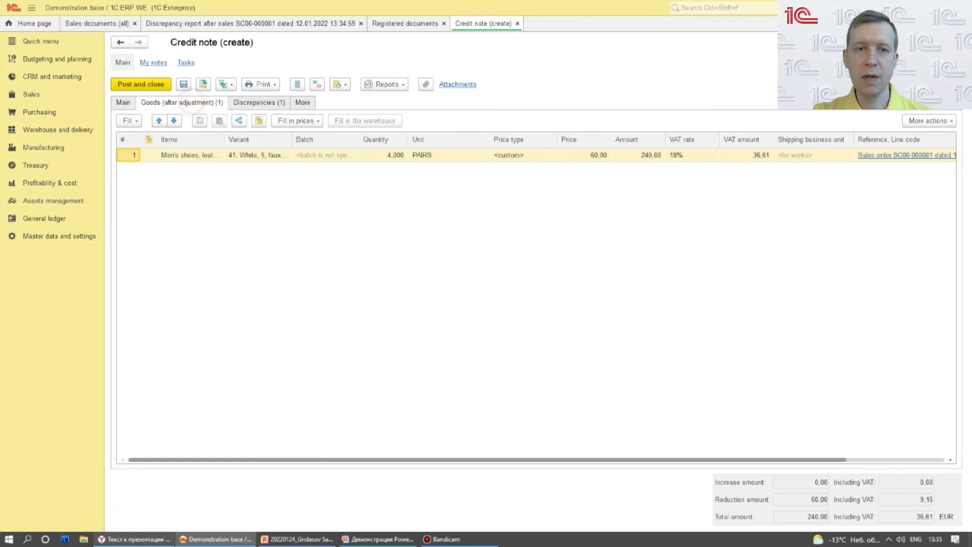